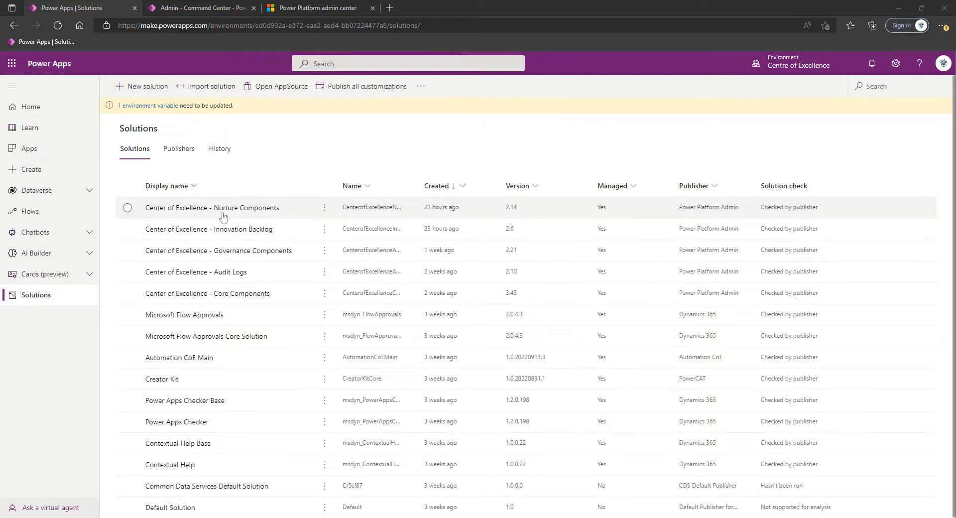
Switch to the Admin - Command Center app and search the environment variables for "backlog"
{"action": "left_click", "coordinate": [208, 7]}
{"action": "left_click_drag", "start_coordinate": [119, 121], "coordinate": [22, 125]}
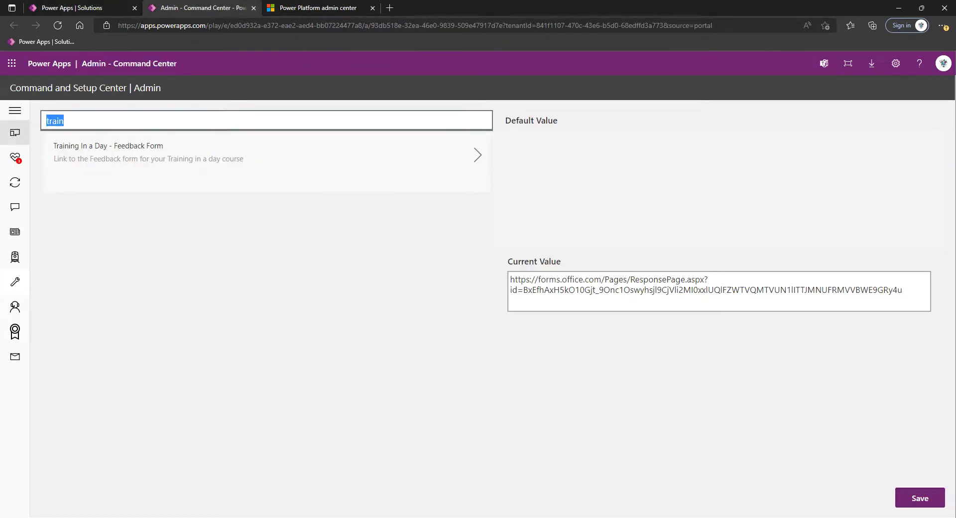
{"action": "type", "text": "a"}
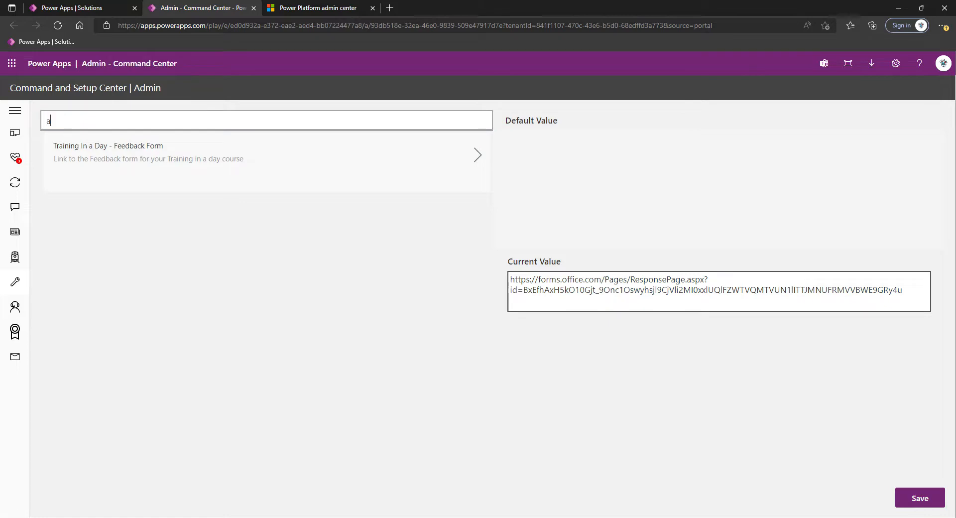
{"action": "key", "text": "BackSpace"}
{"action": "type", "text": "n"}
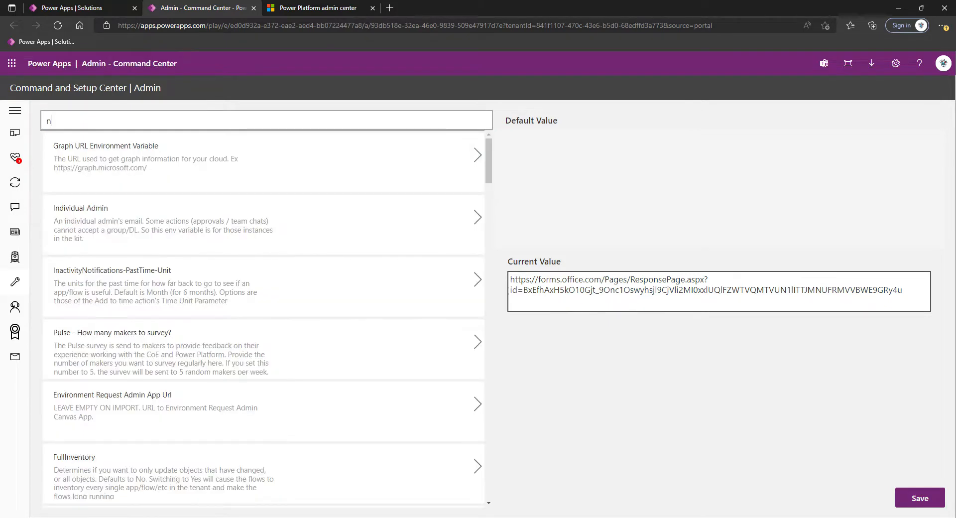
{"action": "key", "text": "BackSpace"}
{"action": "type", "text": "backlog"}
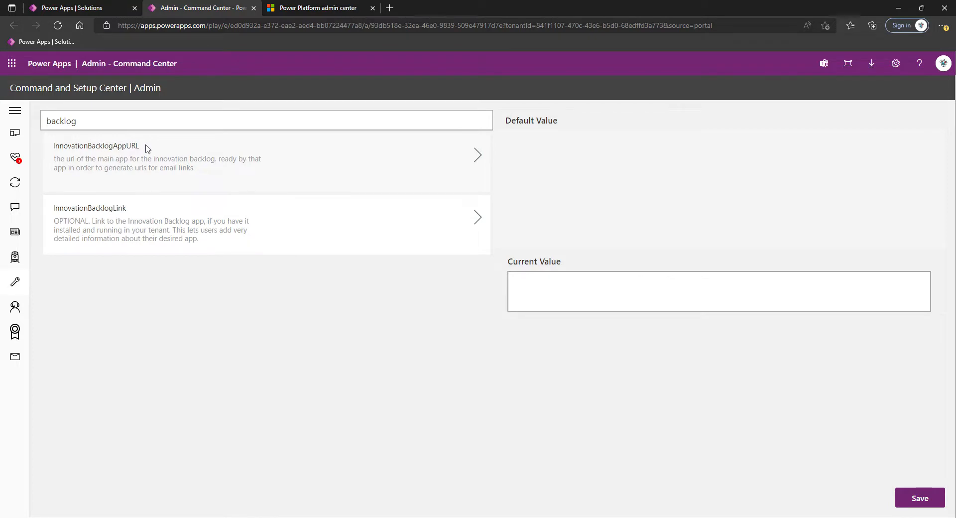
Open the InnovationBacklogLink environment variable and copy its entire current value
{"action": "left_click", "coordinate": [118, 251]}
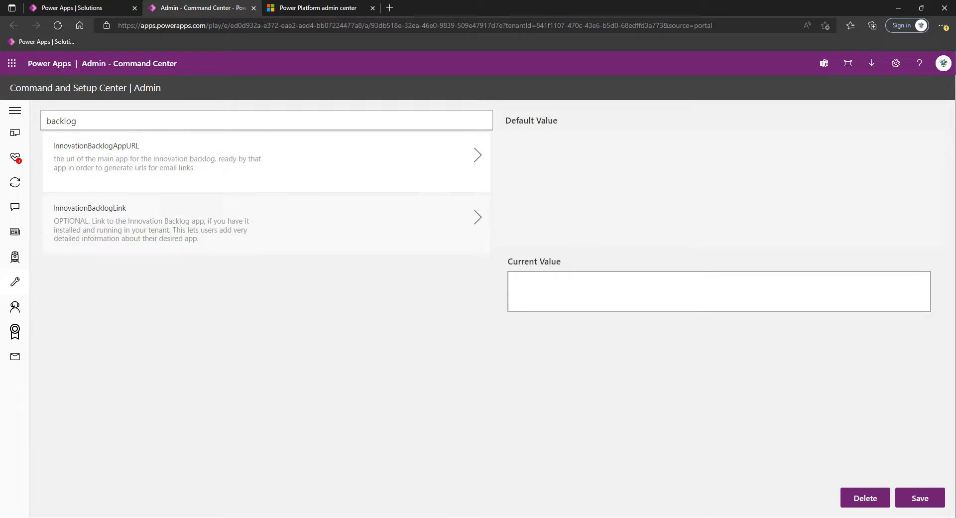
{"action": "left_click_drag", "start_coordinate": [653, 302], "coordinate": [502, 277]}
{"action": "key", "text": "ctrl+c"}
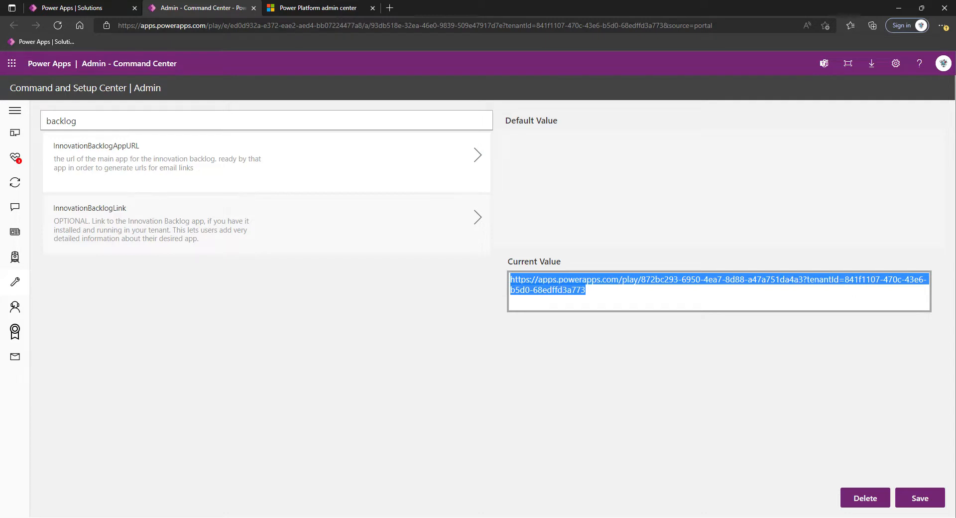
Paste the copied Innovation Backlog link as the current value of InnovationBacklogAppURL, save it and dismiss the notification
{"action": "left_click", "coordinate": [277, 199]}
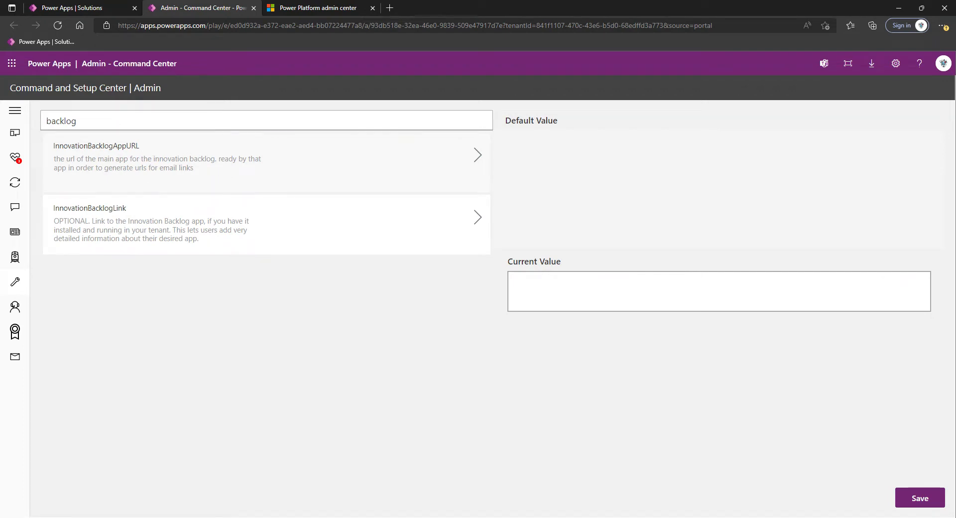
{"action": "left_click", "coordinate": [585, 299]}
{"action": "key", "text": "ctrl+v"}
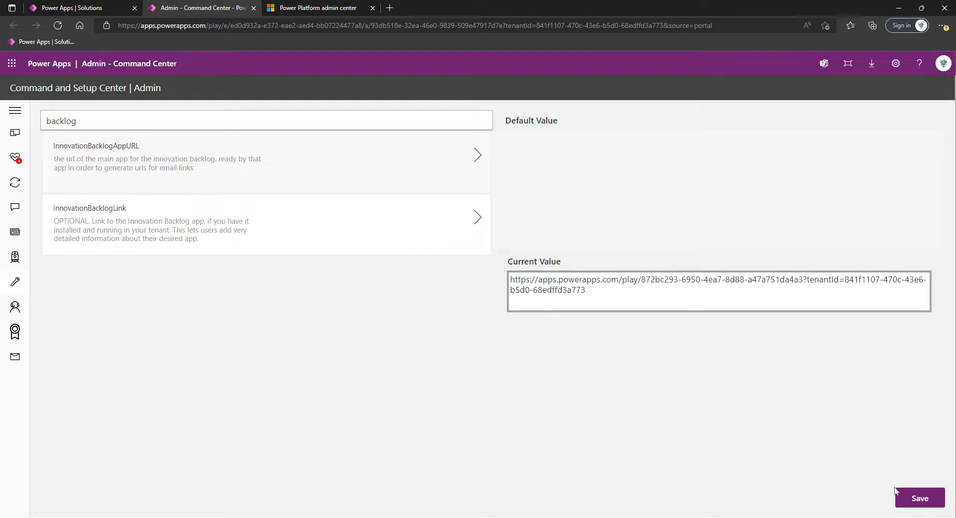
{"action": "left_click", "coordinate": [896, 493]}
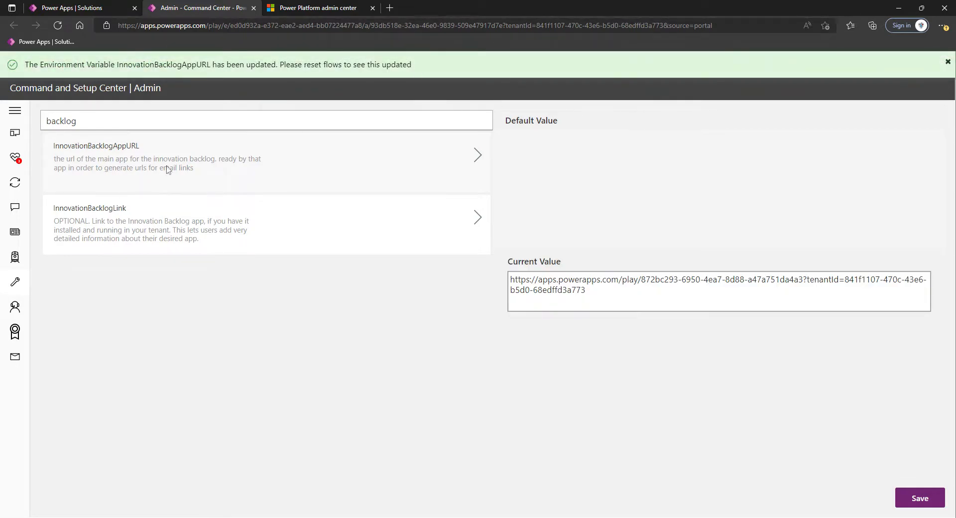
{"action": "left_click", "coordinate": [948, 61]}
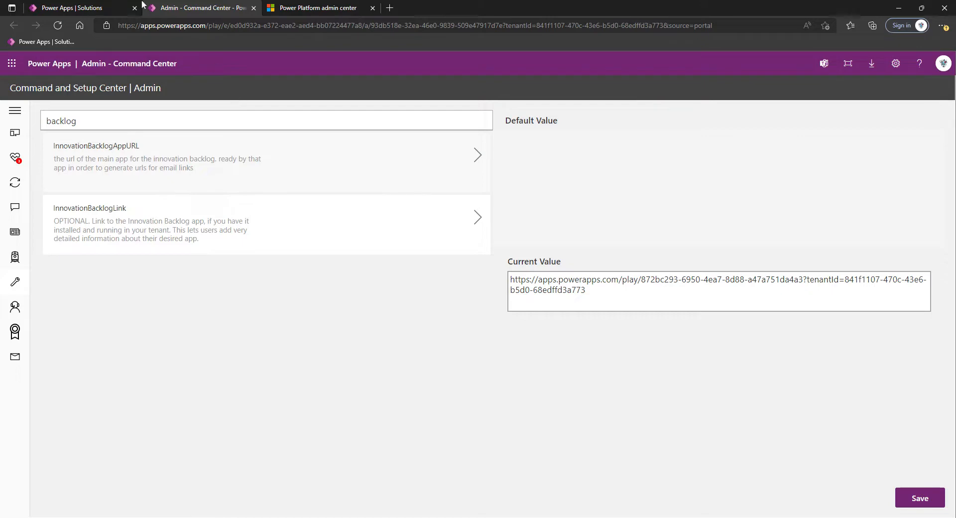
Switch back to Power Apps Solutions and open the Add pain points cloud flow in the Center of Excellence - Innovation Backlog solution
{"action": "left_click", "coordinate": [75, 8]}
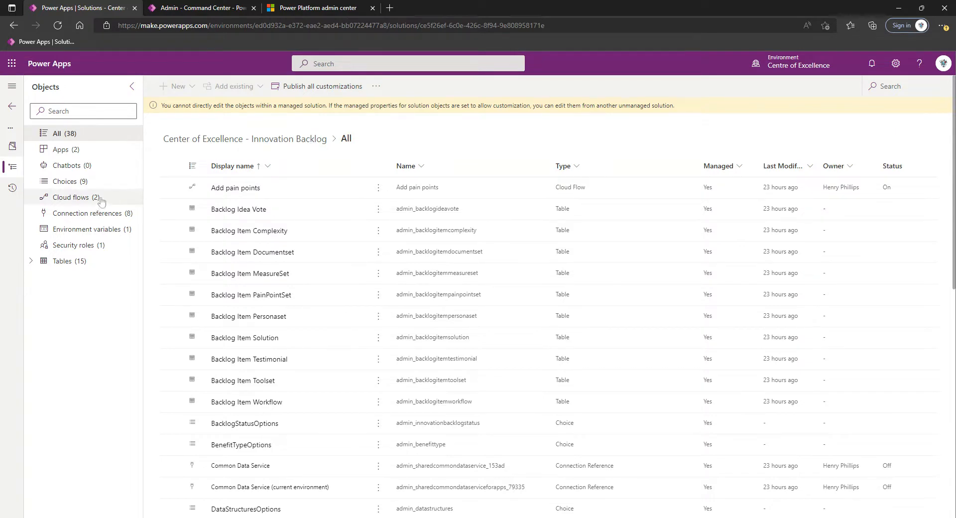
{"action": "left_click", "coordinate": [75, 199]}
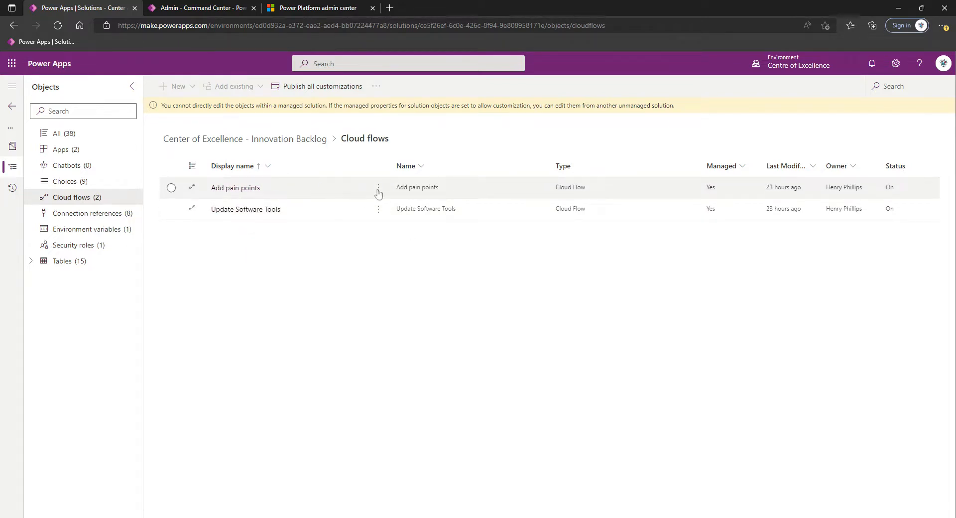
{"action": "left_click", "coordinate": [240, 189]}
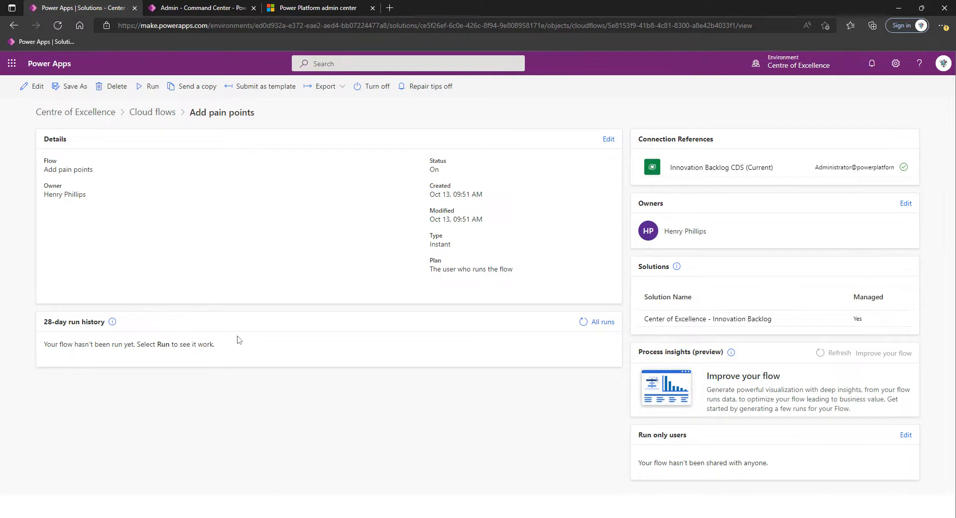
Run the Add pain points flow and refresh its run history
{"action": "left_click", "coordinate": [145, 87]}
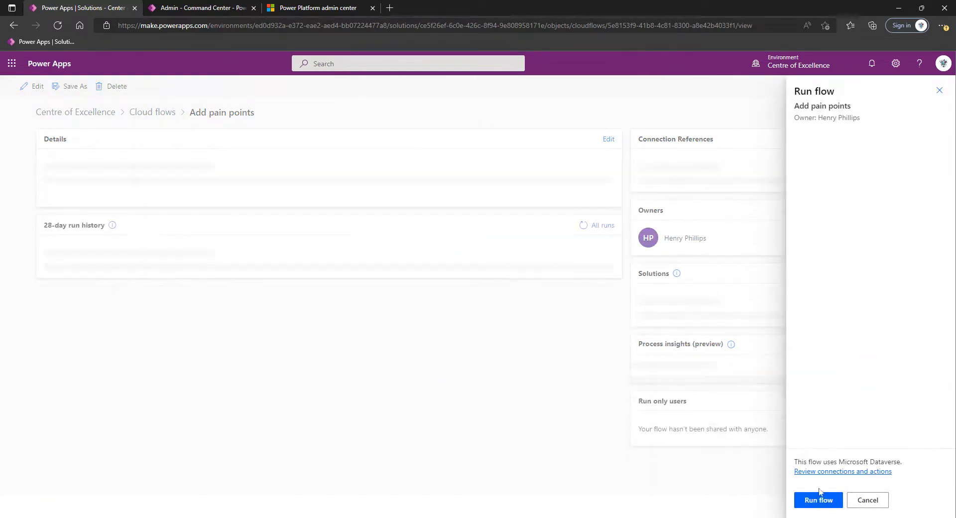
{"action": "left_click", "coordinate": [824, 506]}
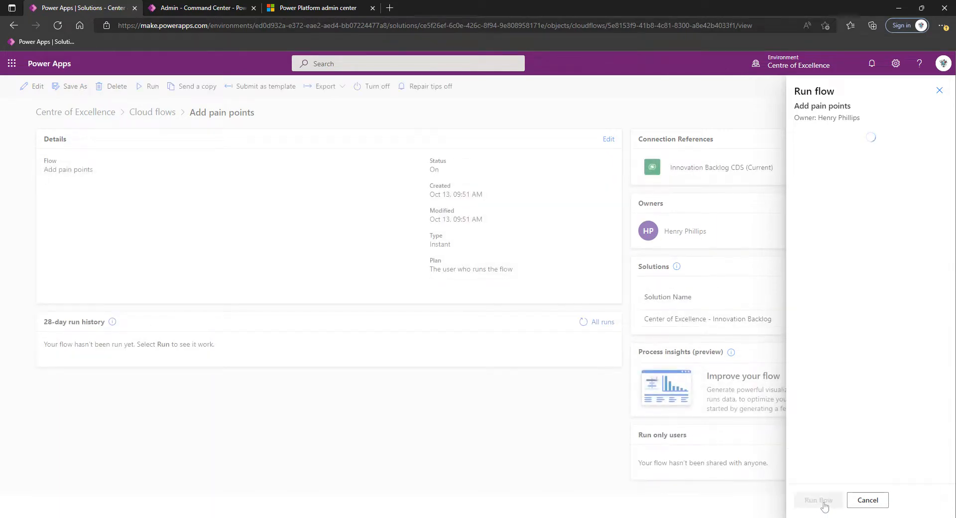
{"action": "left_click", "coordinate": [822, 502]}
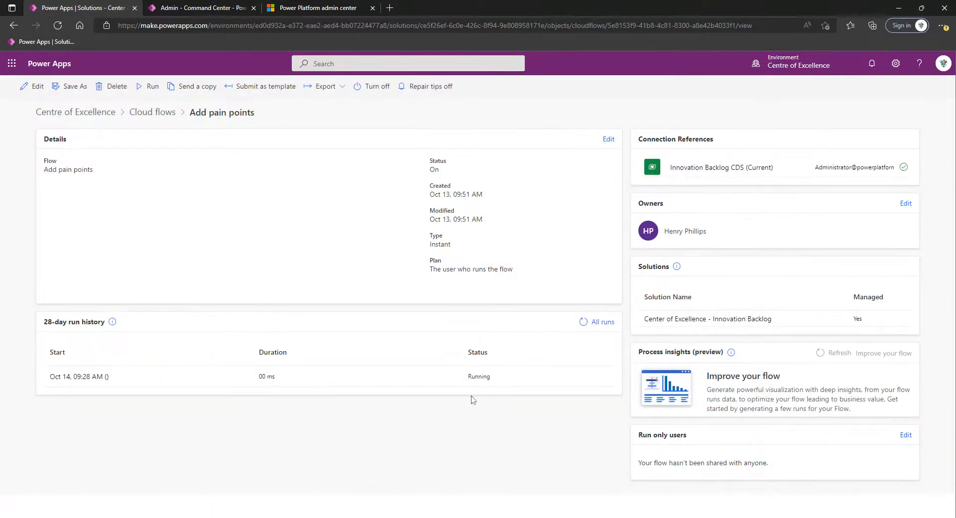
{"action": "left_click", "coordinate": [582, 323]}
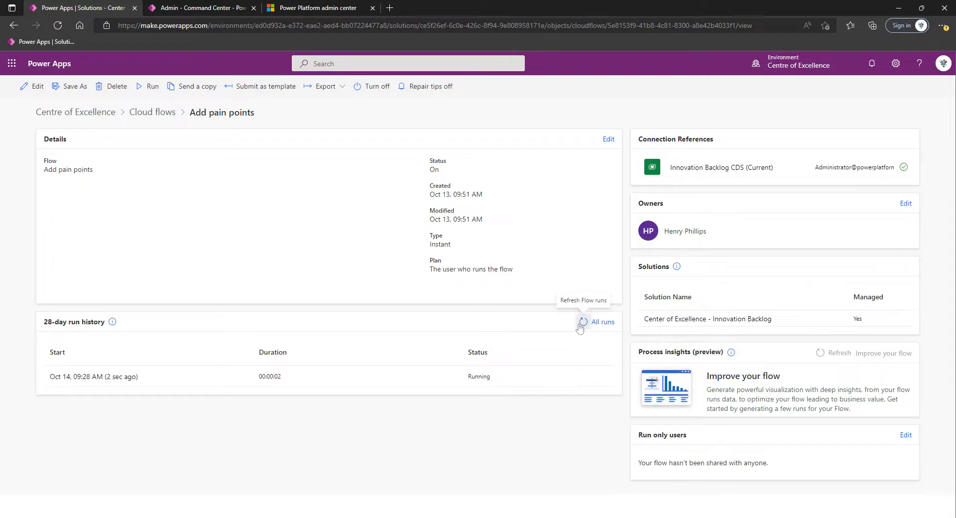
Duplicate the flow's browser tab, load the Power Apps website in the copy and sign in to reach the maker home page
{"action": "right_click", "coordinate": [125, 10]}
{"action": "left_click", "coordinate": [146, 97]}
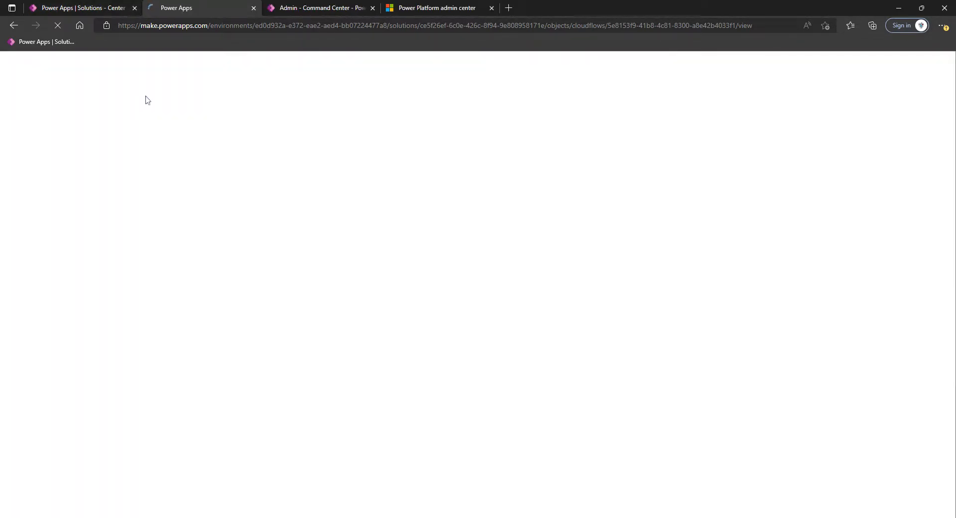
{"action": "left_click", "coordinate": [201, 26]}
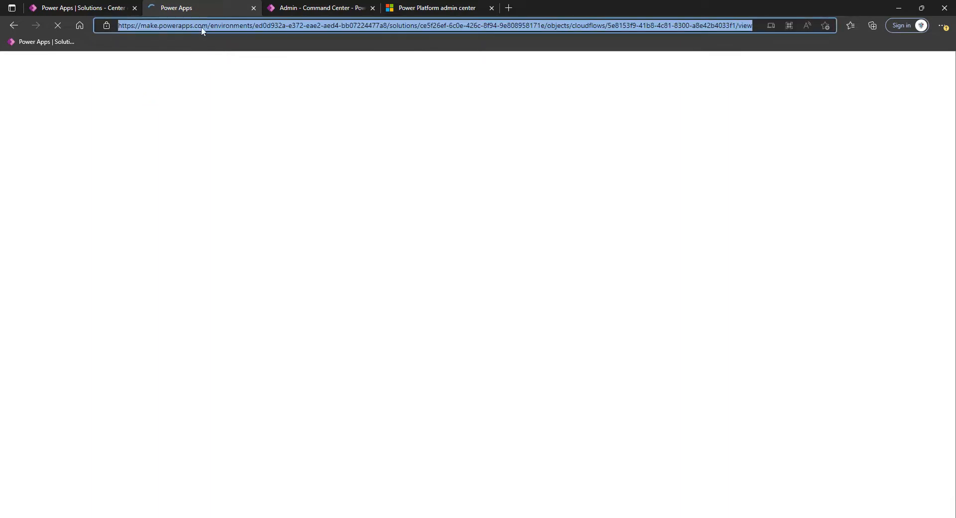
{"action": "type", "text": "powerapp"}
{"action": "key", "text": "Return"}
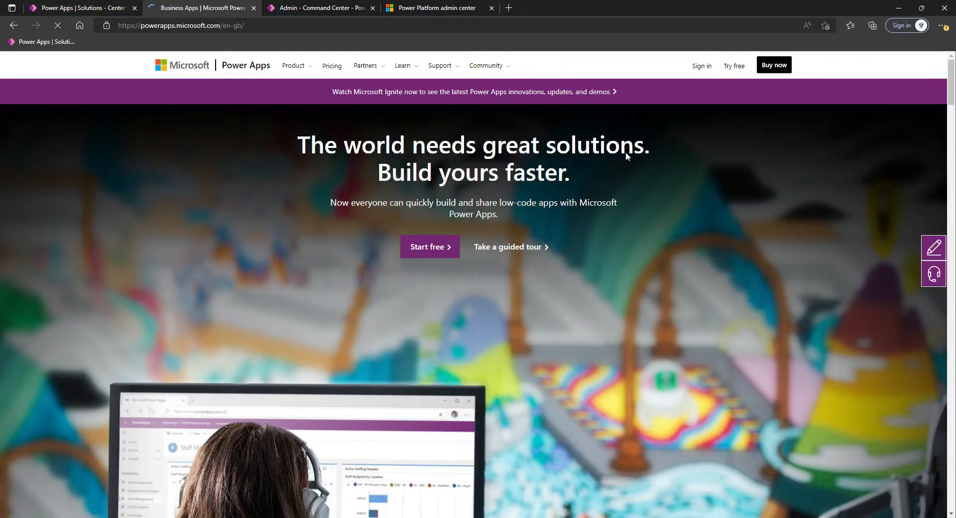
{"action": "left_click", "coordinate": [702, 65]}
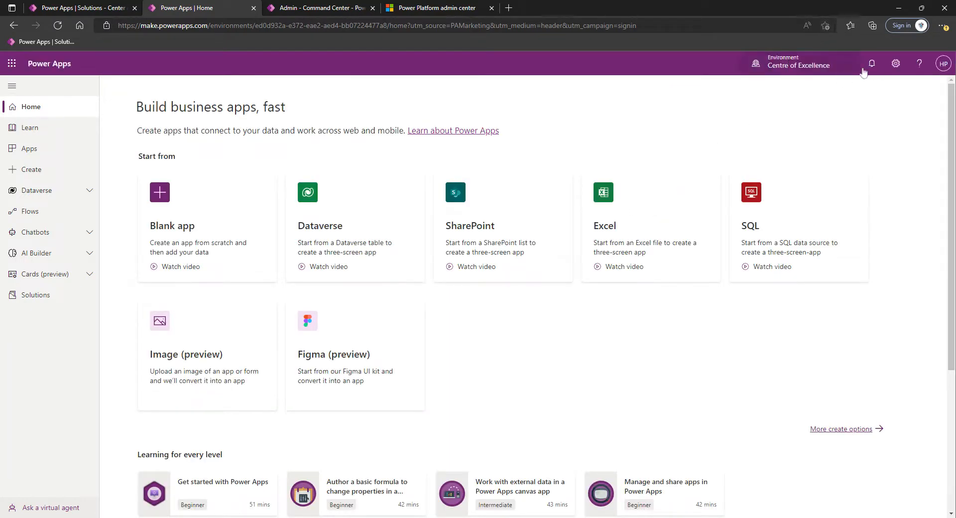
Open the Update Software Tools cloud flow from the Center of Excellence - Innovation Backlog solution in the duplicated tab
{"action": "left_click", "coordinate": [46, 297]}
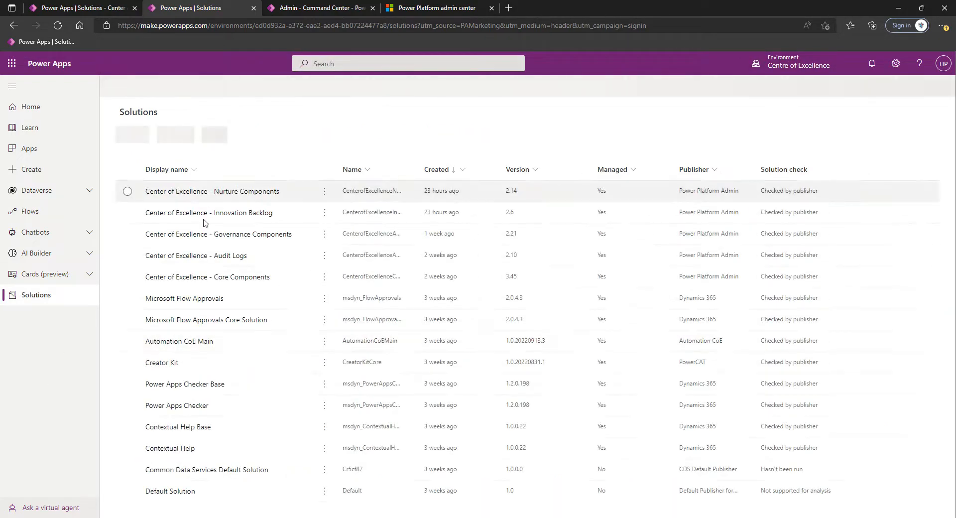
{"action": "left_click", "coordinate": [229, 213]}
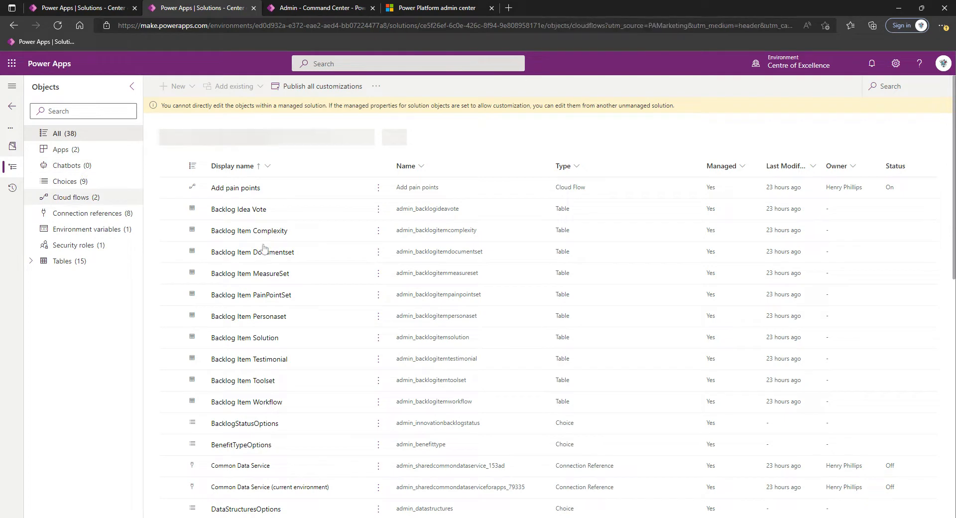
{"action": "left_click", "coordinate": [57, 199]}
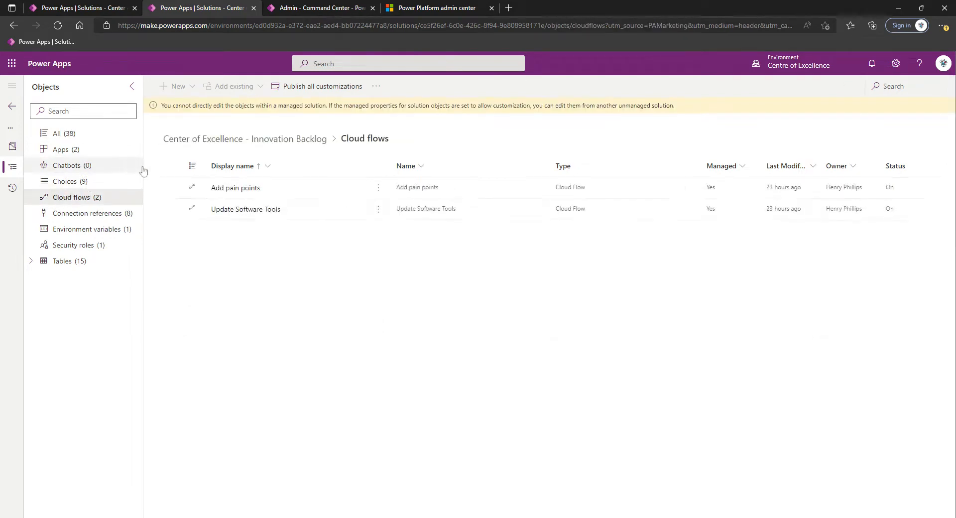
{"action": "left_click", "coordinate": [250, 209]}
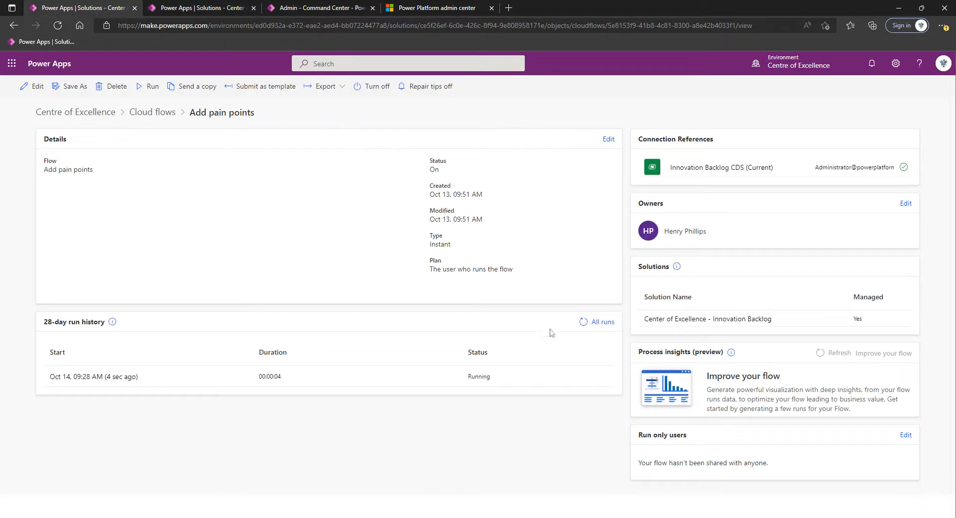
Refresh the Add pain points run history to check the run's status, and go back to the solution's cloud flows
{"action": "left_click", "coordinate": [584, 322]}
{"action": "left_click", "coordinate": [184, 8]}
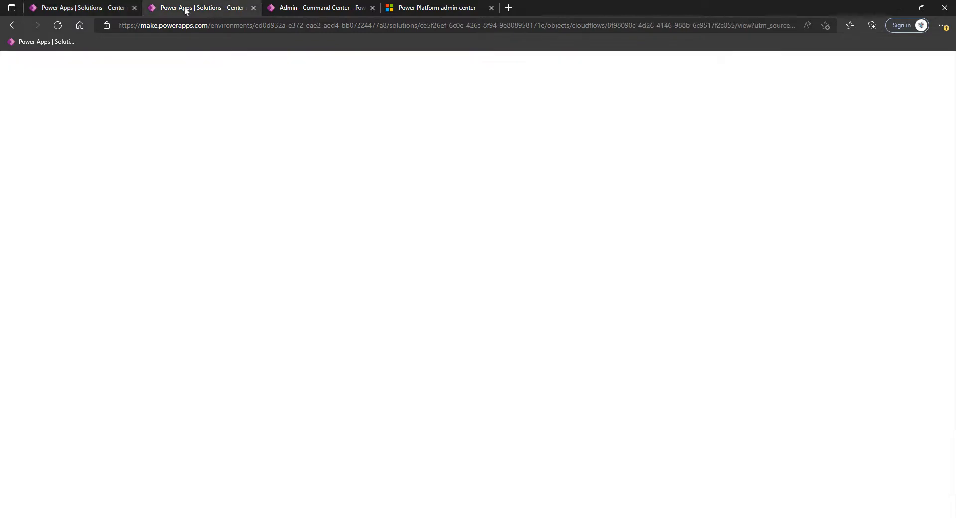
{"action": "left_click", "coordinate": [12, 26]}
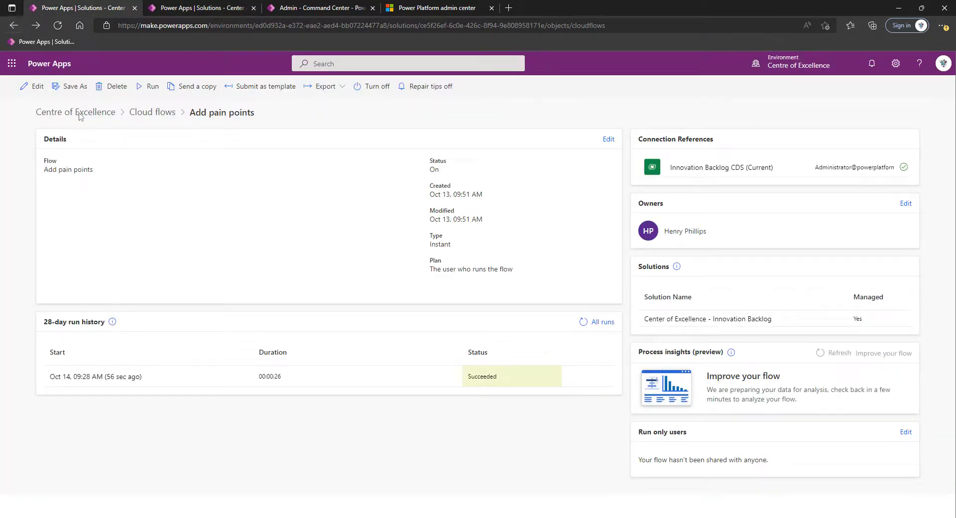
{"action": "left_click", "coordinate": [14, 26]}
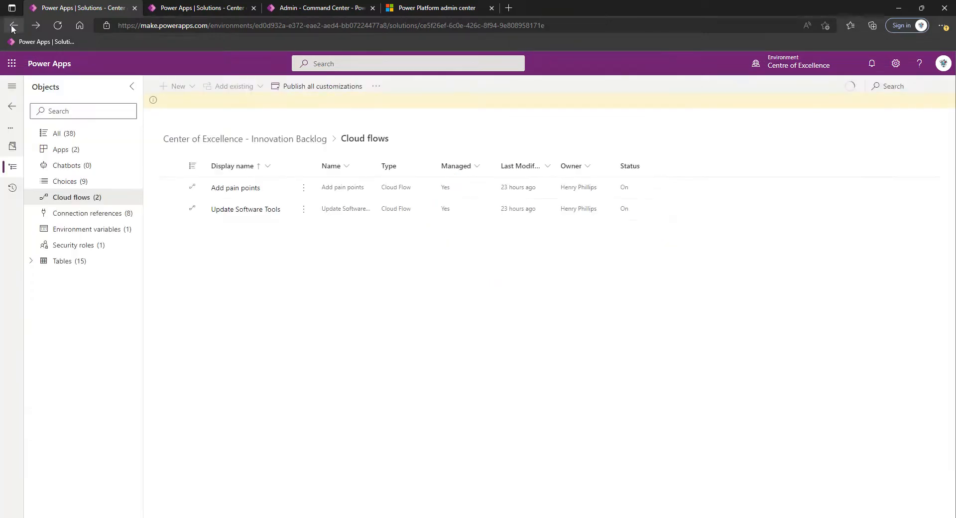
{"action": "left_click", "coordinate": [36, 27]}
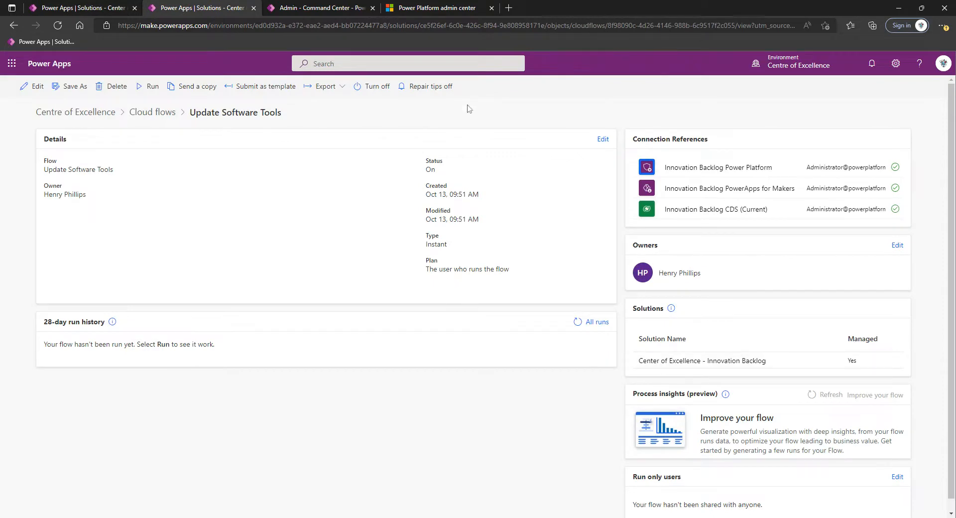
Run the Update Software Tools flow with its existing connections and refresh its run history
{"action": "left_click", "coordinate": [151, 87]}
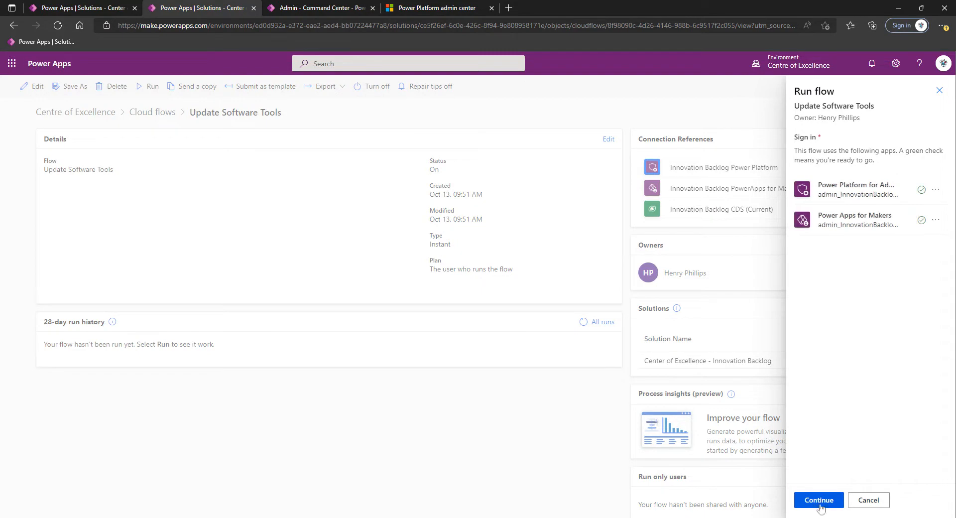
{"action": "left_click", "coordinate": [820, 501]}
{"action": "left_click", "coordinate": [819, 500]}
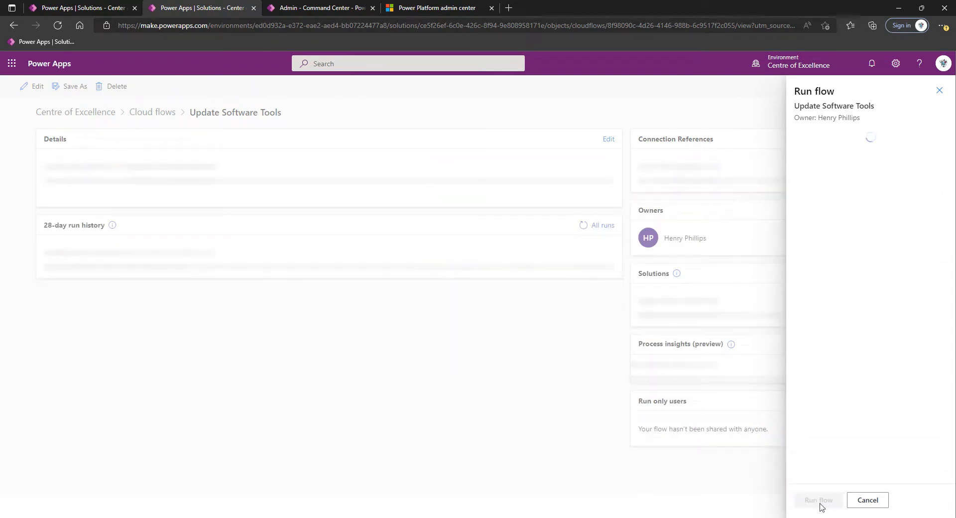
{"action": "left_click", "coordinate": [820, 501]}
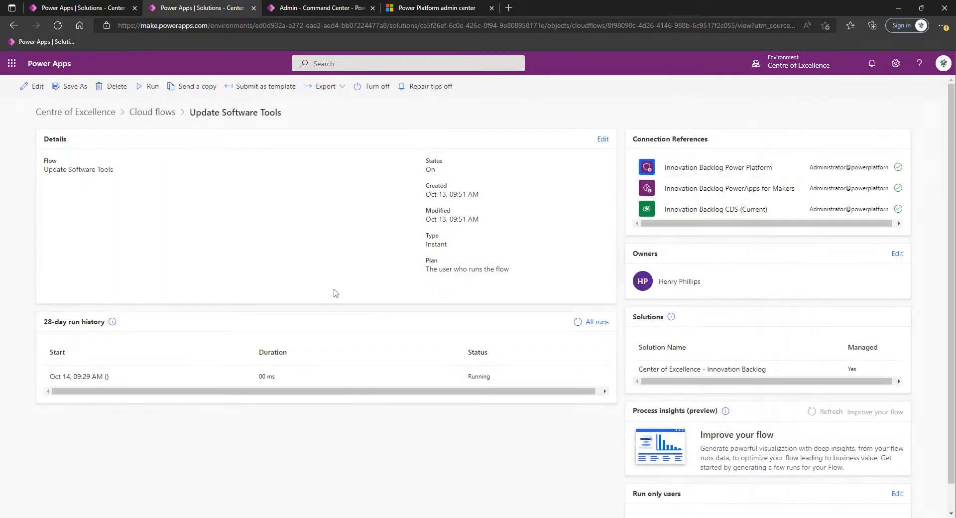
{"action": "left_click", "coordinate": [577, 323]}
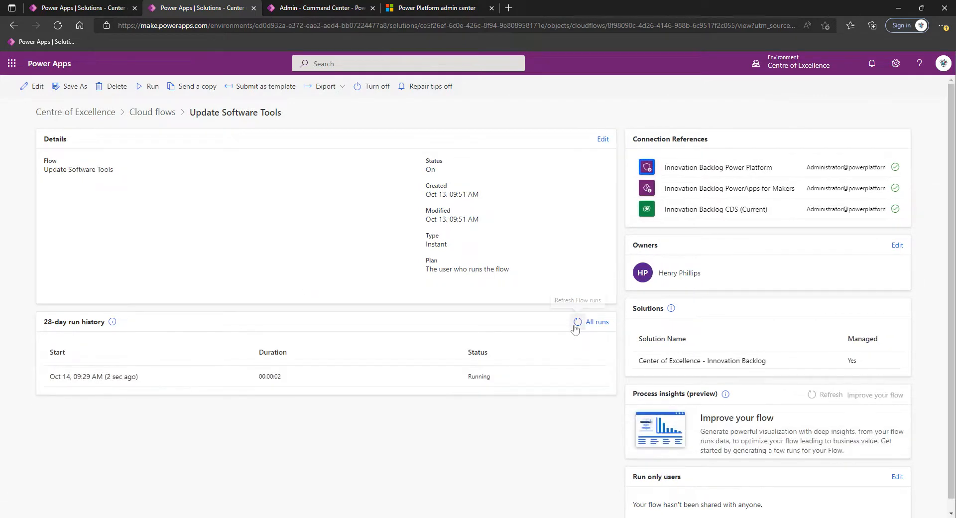
{"action": "left_click", "coordinate": [576, 322]}
In the first Power Apps tab, list the apps of the Center of Excellence - Nurture Components solution
{"action": "left_click", "coordinate": [99, 8]}
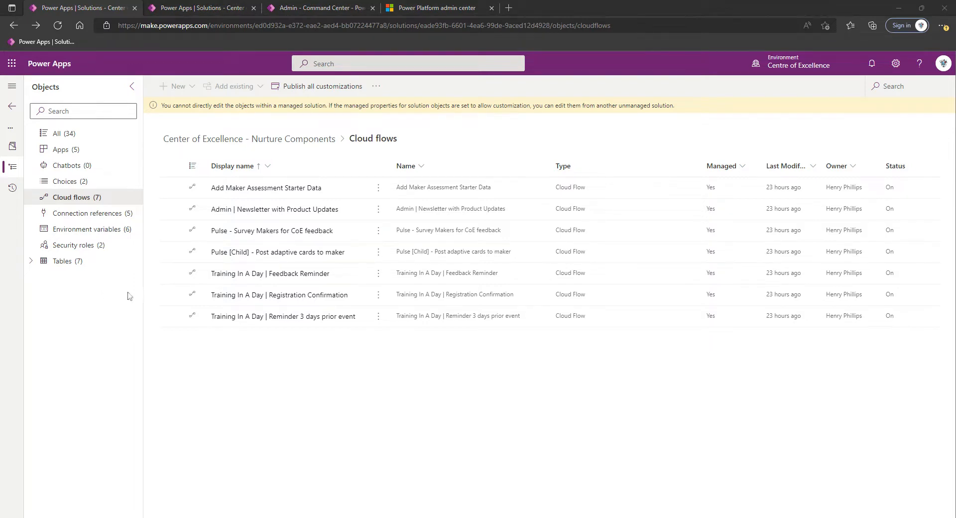
{"action": "left_click", "coordinate": [64, 154]}
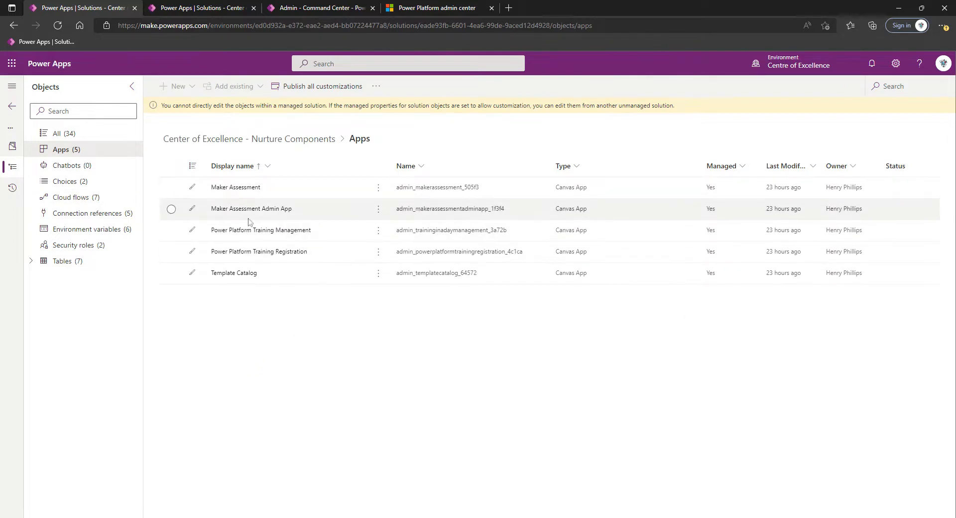
Open the Center of Excellence - Innovation Backlog solution in the first Power Apps tab and list its apps
{"action": "left_click", "coordinate": [204, 8]}
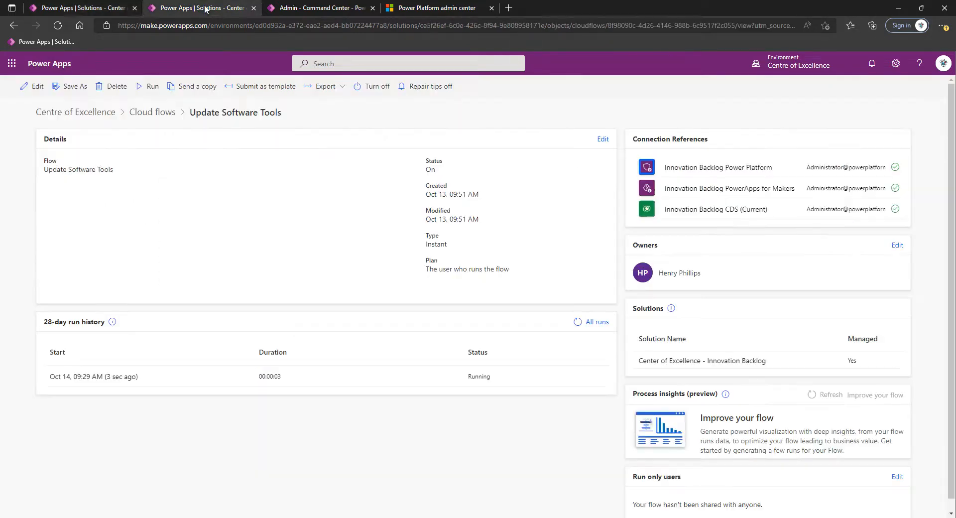
{"action": "left_click", "coordinate": [82, 8]}
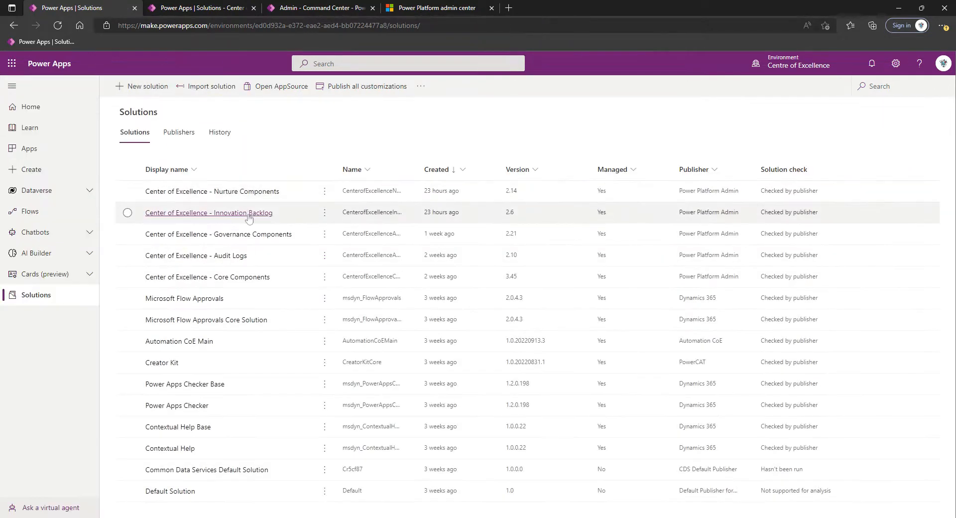
{"action": "left_click", "coordinate": [248, 213]}
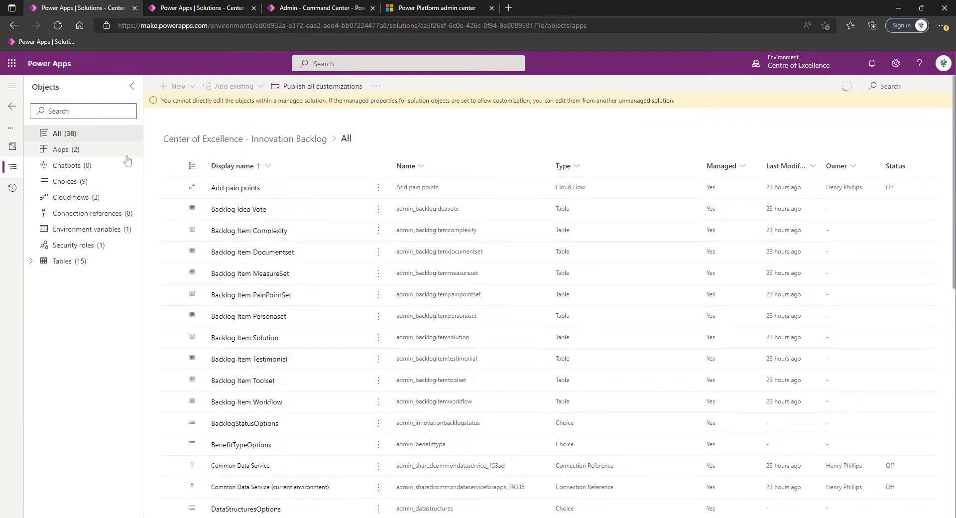
{"action": "left_click", "coordinate": [76, 151]}
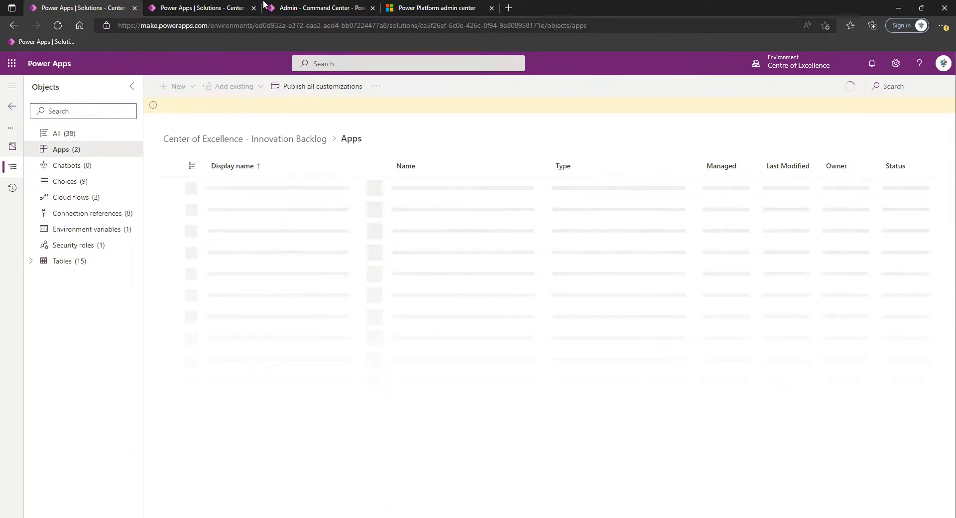
Refresh the Update Software Tools flow's run history in the second Power Apps tab to check the run's status
{"action": "left_click", "coordinate": [214, 7]}
{"action": "left_click", "coordinate": [578, 322]}
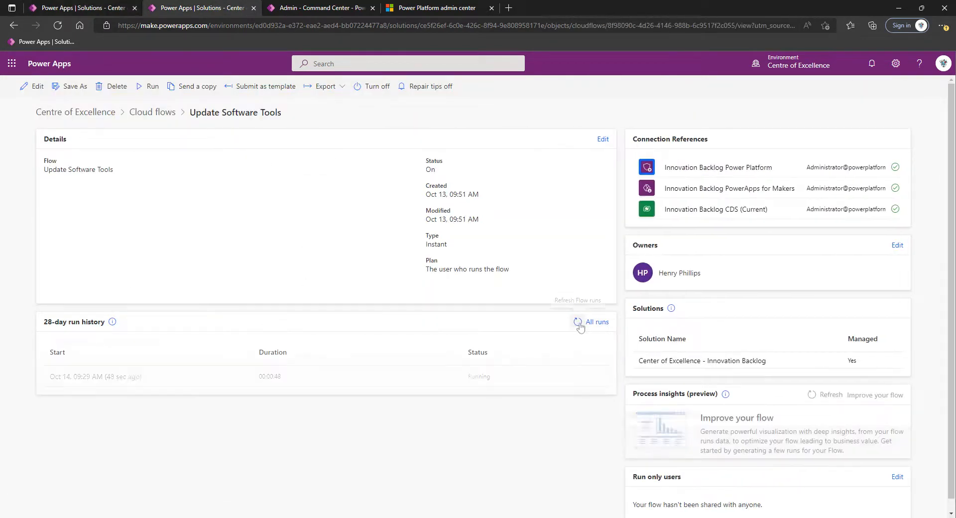
{"action": "left_click", "coordinate": [578, 322]}
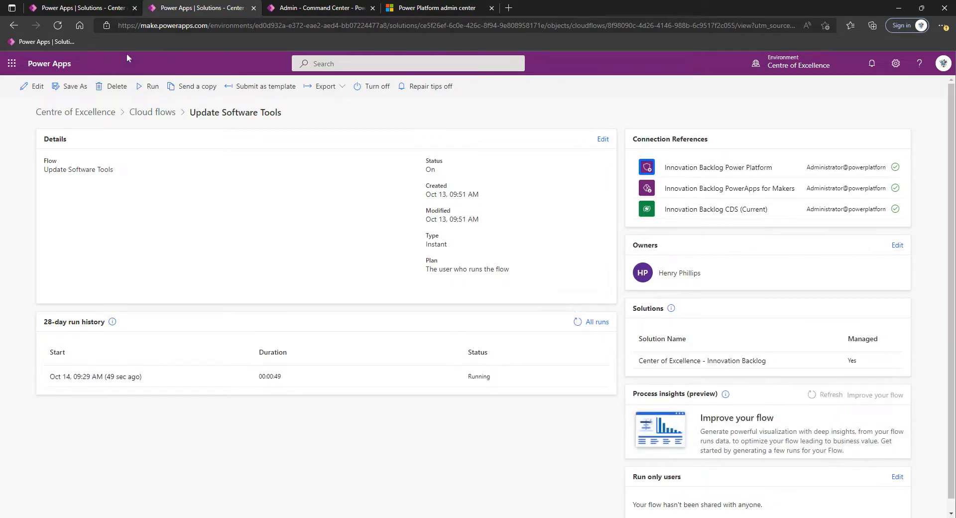
Play the Innovation Backlog Admin app from the solution's apps and open its setup page for non software tool icons
{"action": "left_click", "coordinate": [85, 8]}
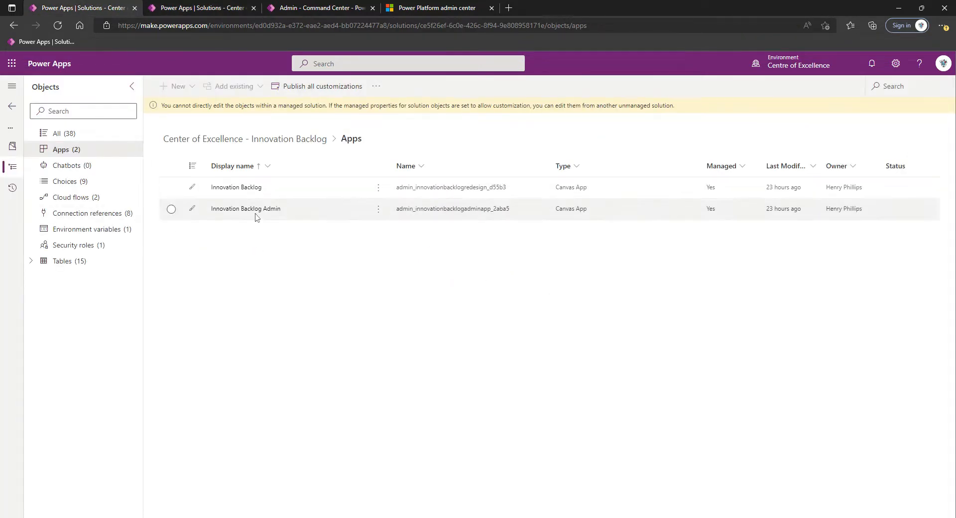
{"action": "left_click", "coordinate": [379, 210]}
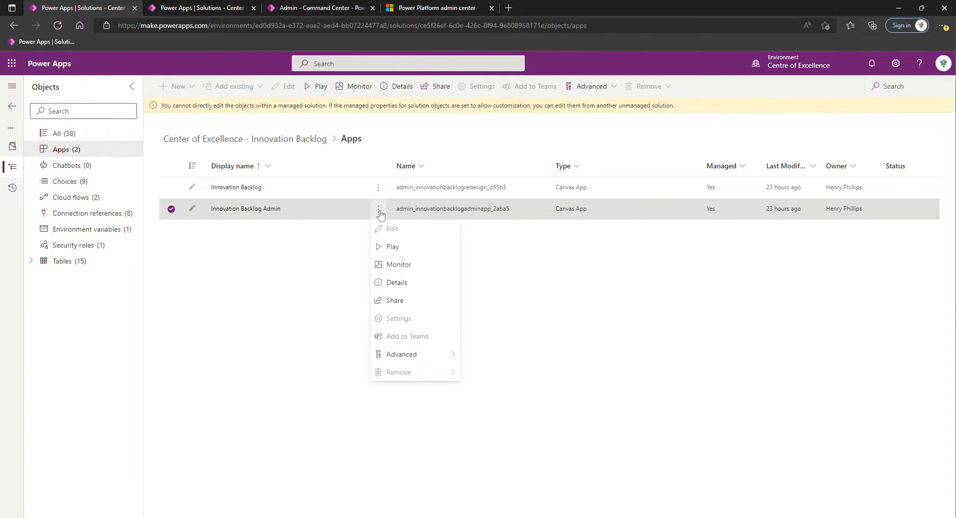
{"action": "left_click", "coordinate": [397, 248]}
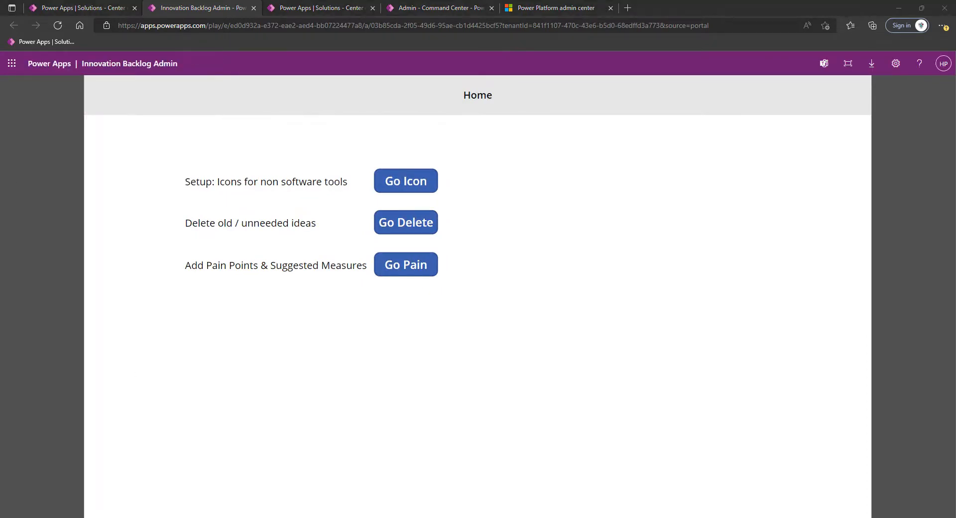
{"action": "left_click", "coordinate": [406, 184]}
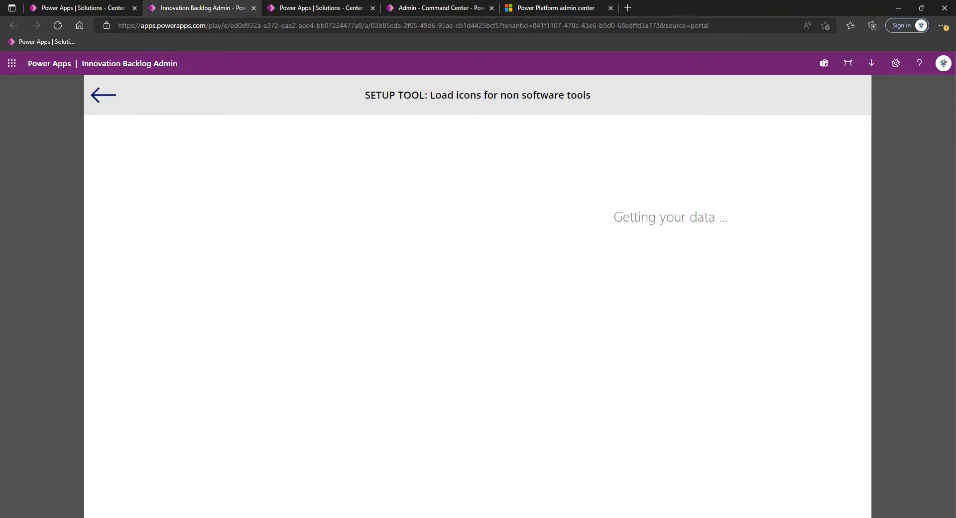
Check the Update Software Tools run for completion and return to the icon setup page in Innovation Backlog Admin
{"action": "left_click", "coordinate": [302, 12]}
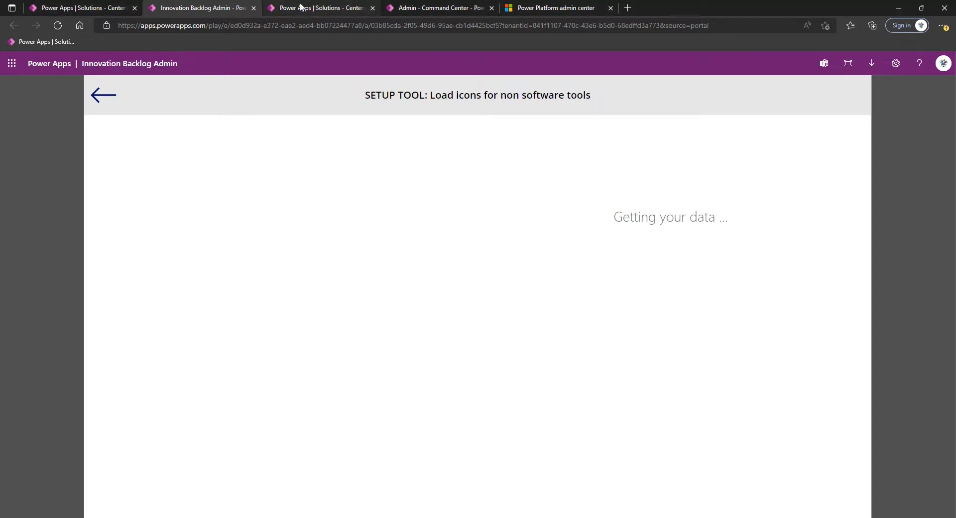
{"action": "left_click", "coordinate": [301, 7]}
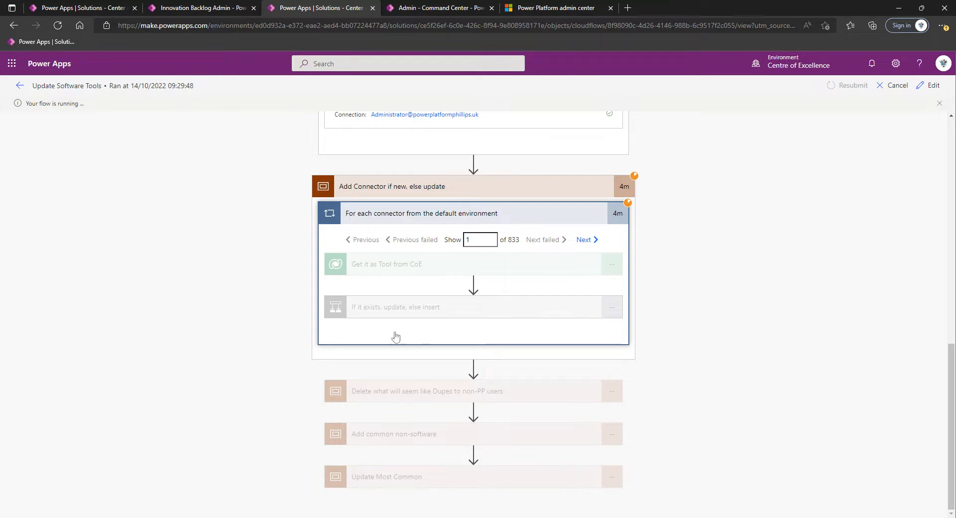
{"action": "left_click", "coordinate": [208, 6]}
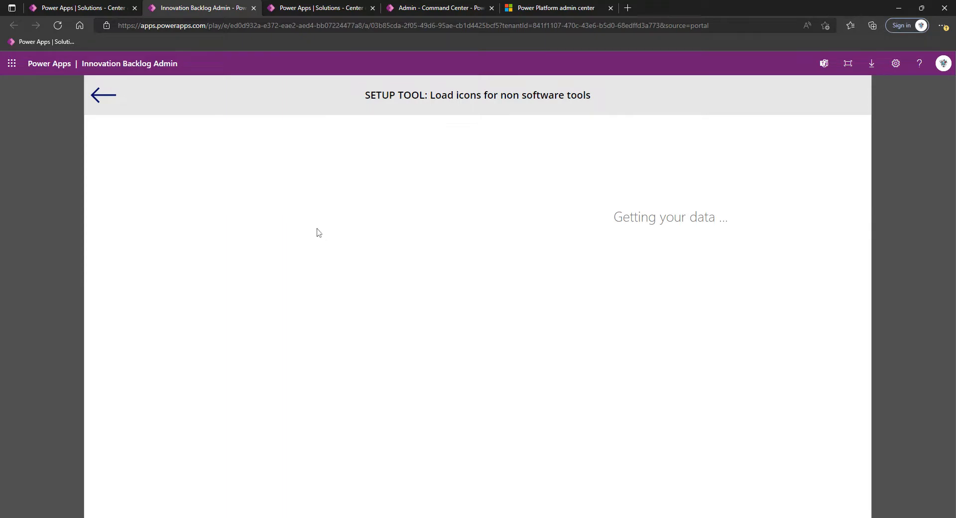
{"action": "left_click", "coordinate": [286, 6]}
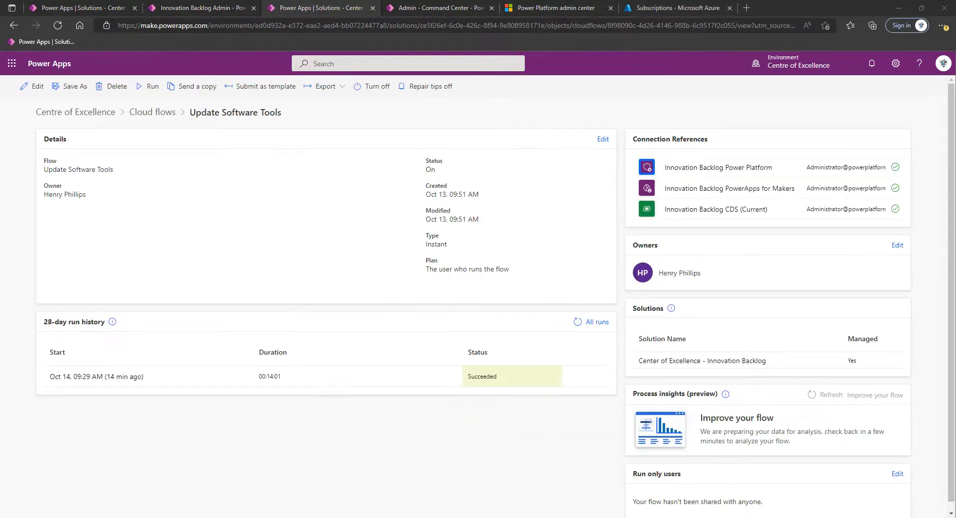
{"action": "left_click", "coordinate": [411, 454]}
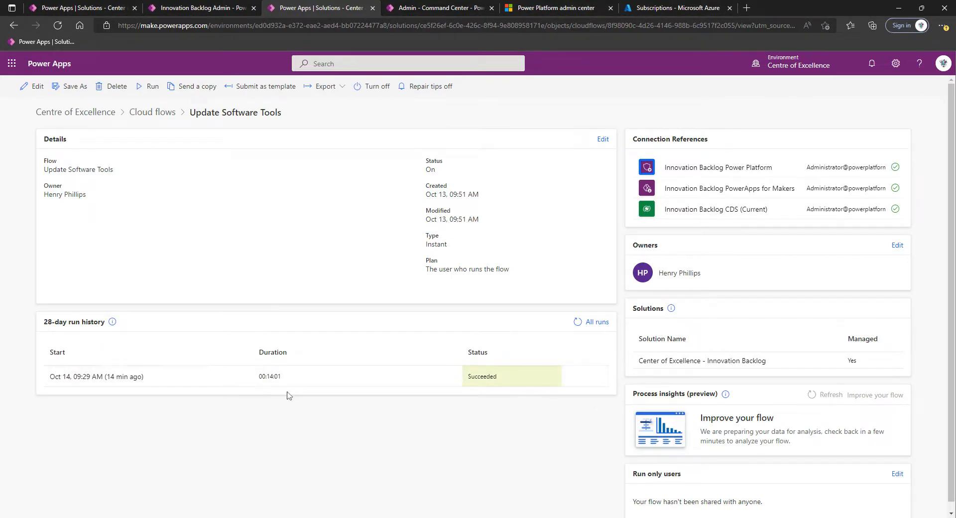
{"action": "left_click", "coordinate": [204, 14]}
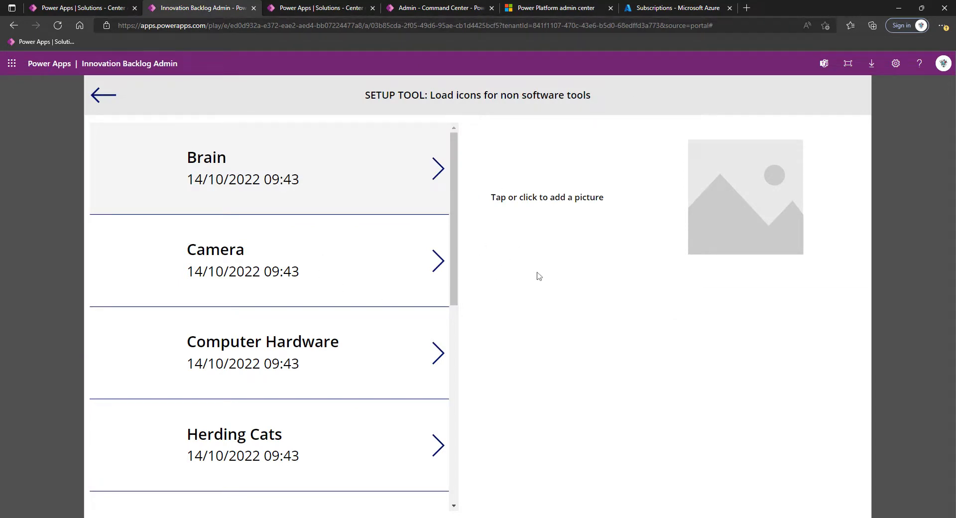
Load matching icon pictures for the Brain and Camera tools
{"action": "left_click", "coordinate": [103, 95]}
{"action": "left_click", "coordinate": [769, 211]}
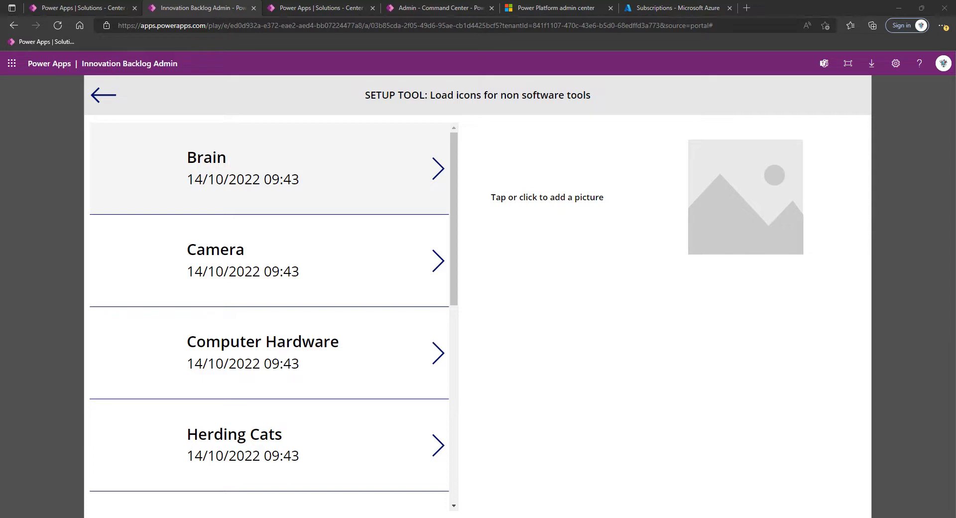
{"action": "left_click", "coordinate": [371, 273]}
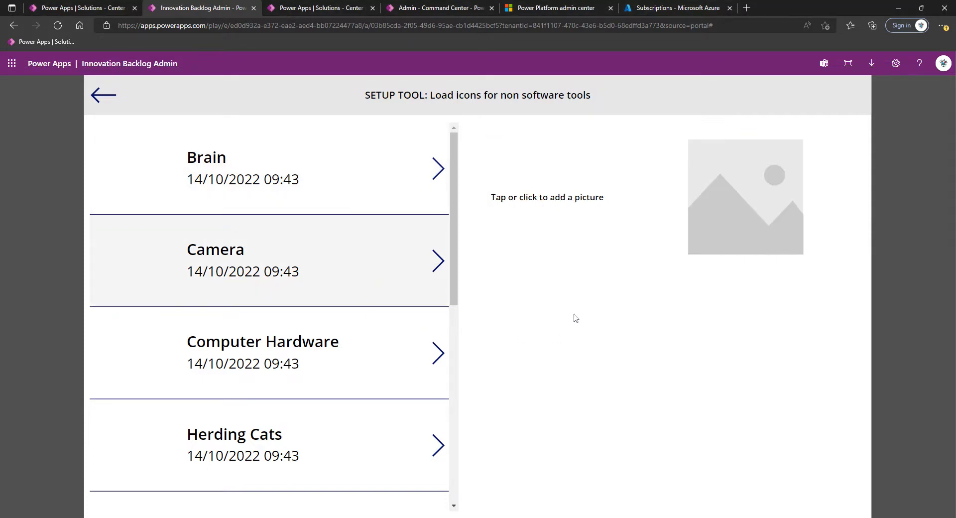
{"action": "left_click", "coordinate": [765, 198]}
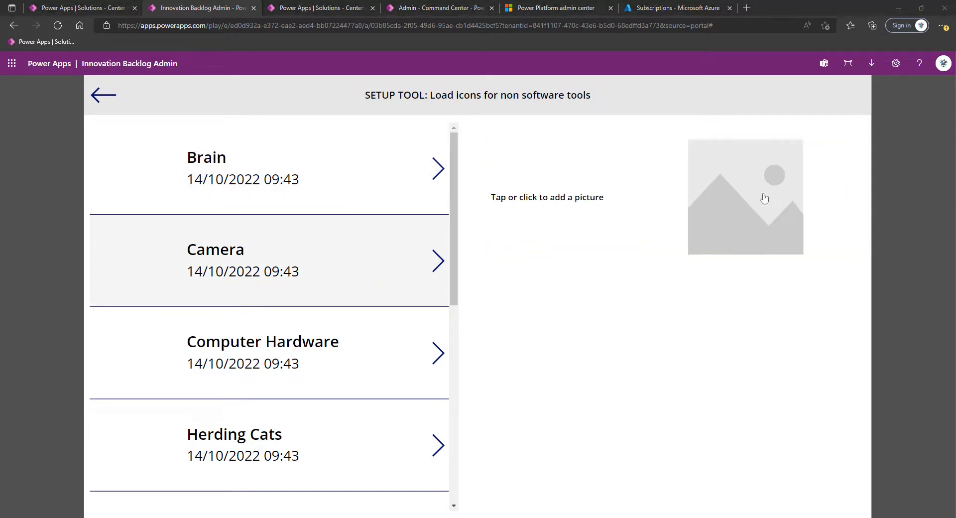
Load matching icon pictures for the Computer Hardware and Herding Cats tools
{"action": "left_click", "coordinate": [327, 369]}
{"action": "left_click", "coordinate": [587, 168]}
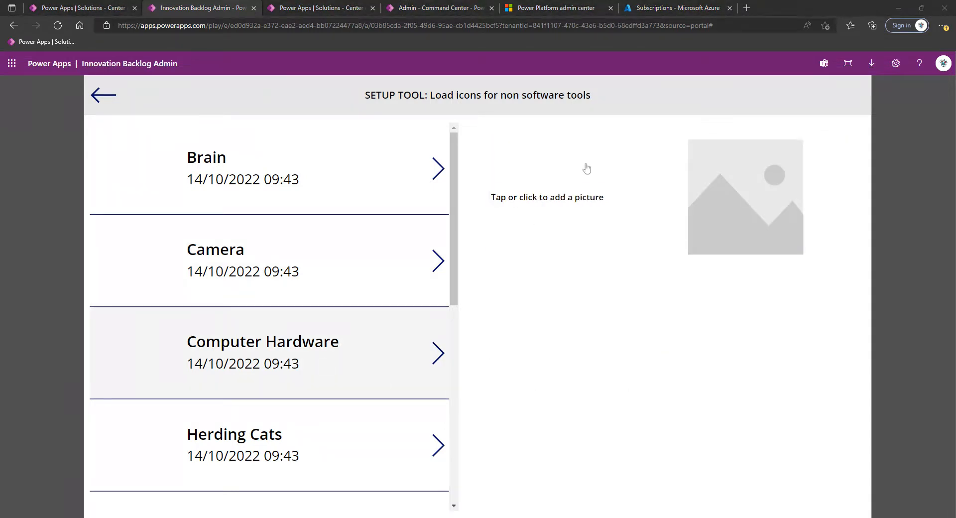
{"action": "left_click", "coordinate": [335, 450]}
{"action": "left_click", "coordinate": [693, 201]}
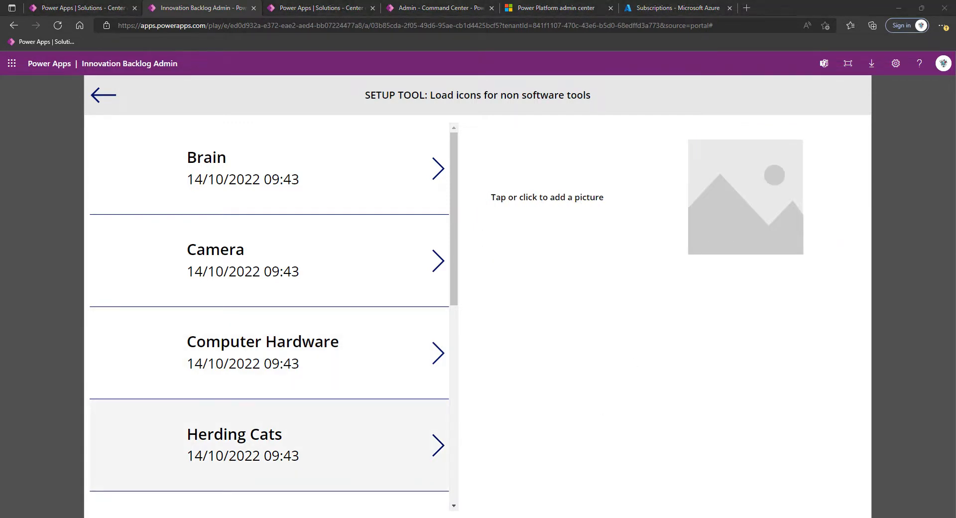
Load matching icon pictures for the Pen and Paper and Printer tools
{"action": "scroll", "coordinate": [258, 330], "scroll_direction": "down", "scroll_amount": 4}
{"action": "left_click_drag", "start_coordinate": [264, 344], "coordinate": [272, 344]}
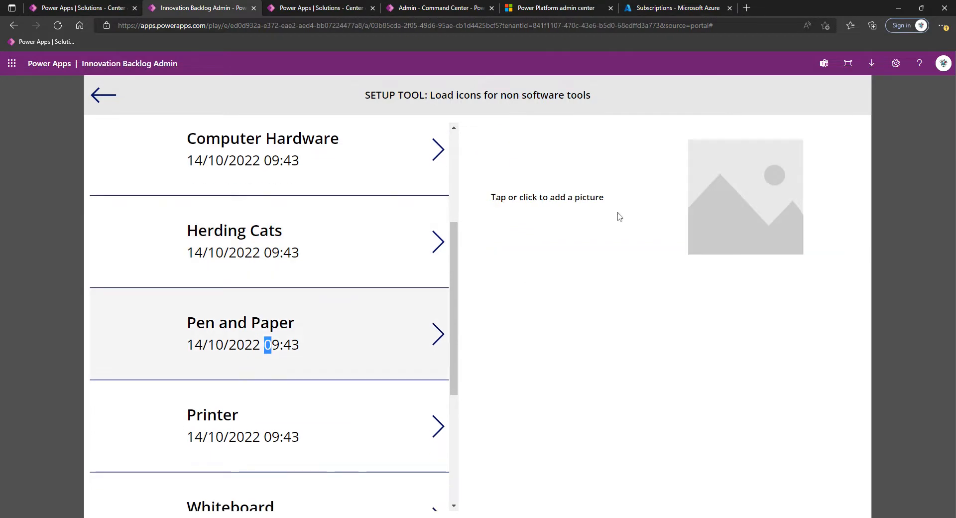
{"action": "left_click", "coordinate": [755, 204]}
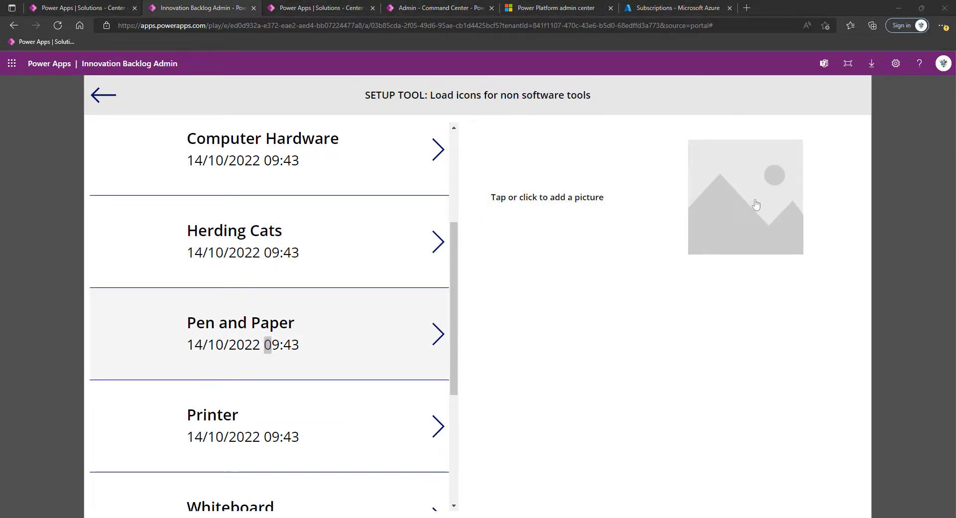
{"action": "left_click", "coordinate": [284, 418]}
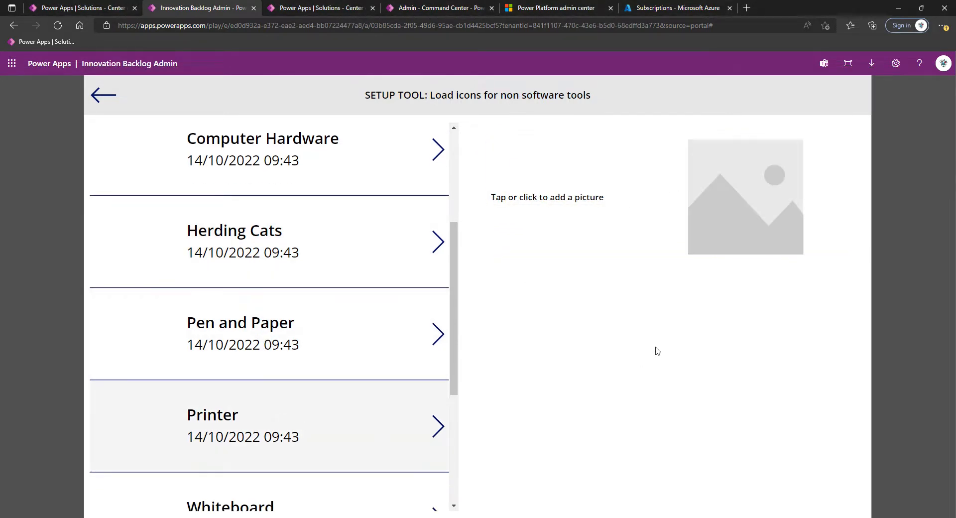
{"action": "left_click", "coordinate": [716, 193]}
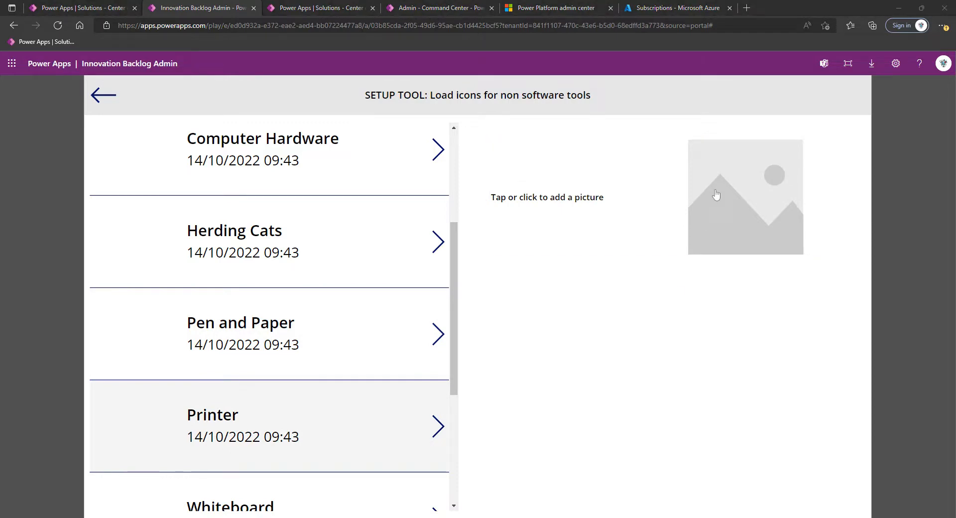
Add the whiteboard picture as the Whiteboard tool's icon and load the clipboard picture for Field Inspection
{"action": "scroll", "coordinate": [352, 421], "scroll_direction": "down", "scroll_amount": 5}
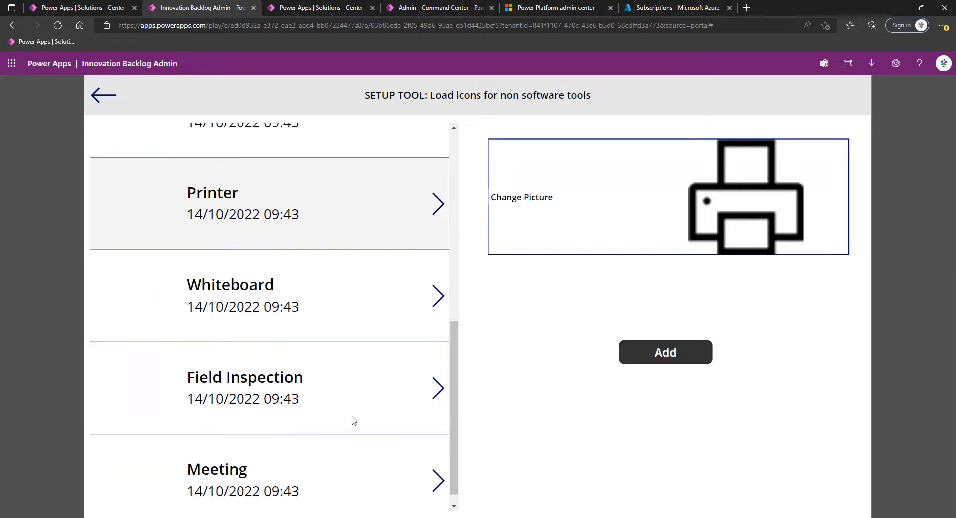
{"action": "left_click", "coordinate": [308, 294]}
{"action": "left_click", "coordinate": [692, 241]}
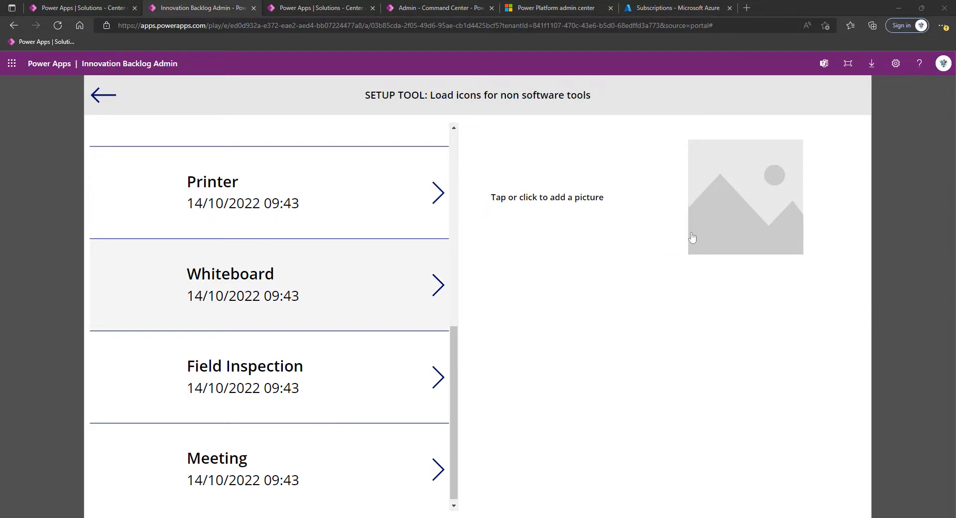
{"action": "left_click", "coordinate": [666, 352]}
{"action": "left_click", "coordinate": [318, 377]}
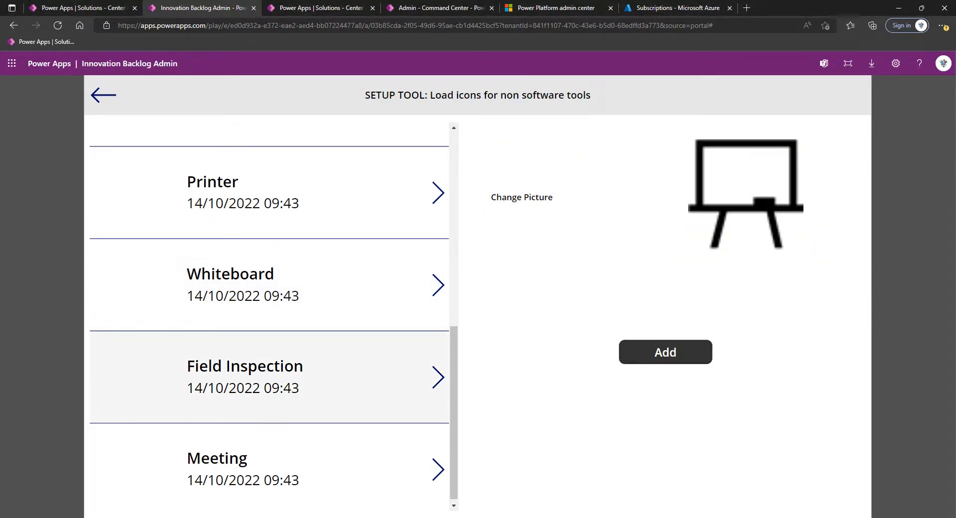
{"action": "left_click", "coordinate": [675, 233]}
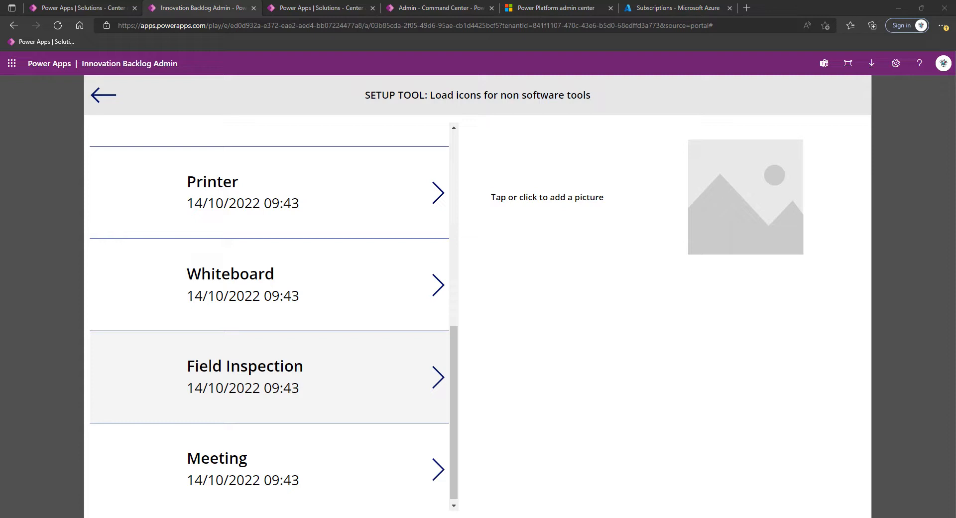
Add the group meeting picture as the Meeting tool's icon, and reselect the Printer and Meeting entries to check them
{"action": "scroll", "coordinate": [314, 418], "scroll_direction": "down", "scroll_amount": 1}
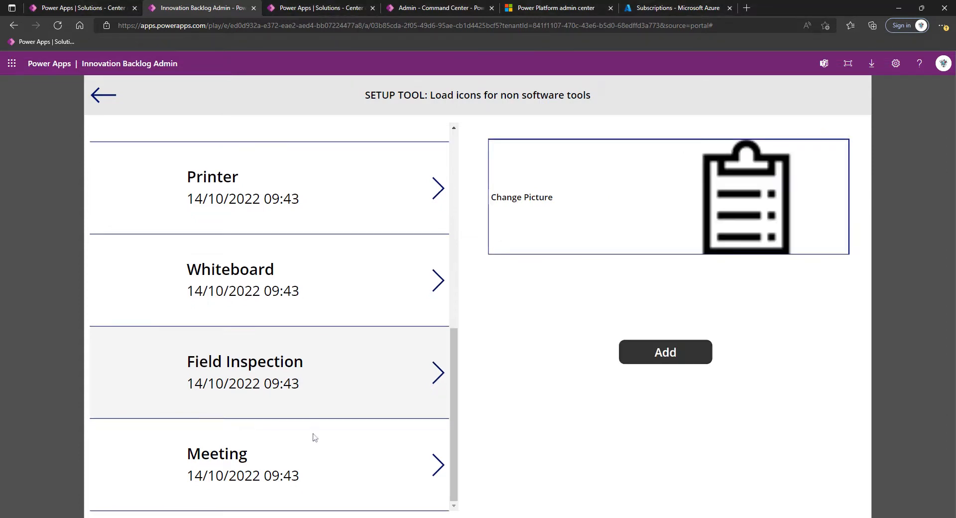
{"action": "left_click", "coordinate": [315, 438]}
{"action": "left_click", "coordinate": [697, 213]}
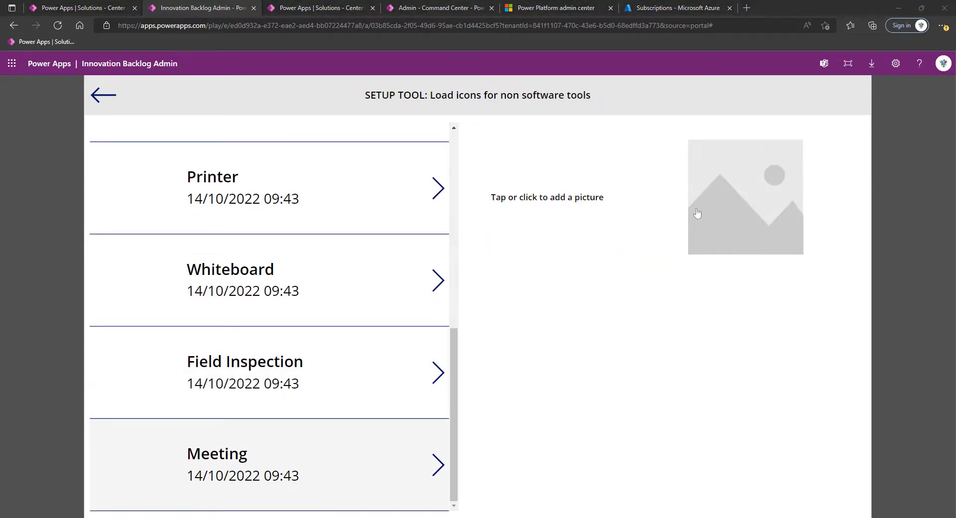
{"action": "double_click", "coordinate": [209, 302]}
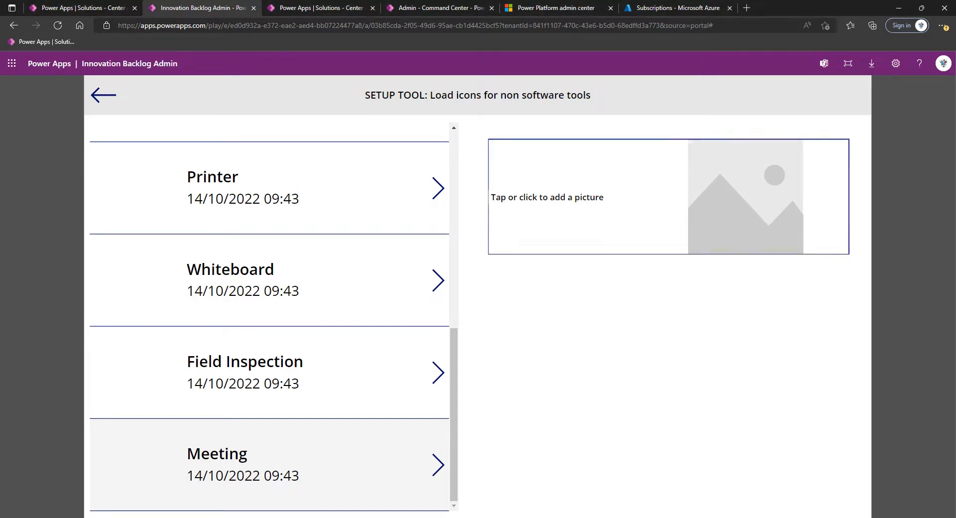
{"action": "left_click", "coordinate": [685, 357]}
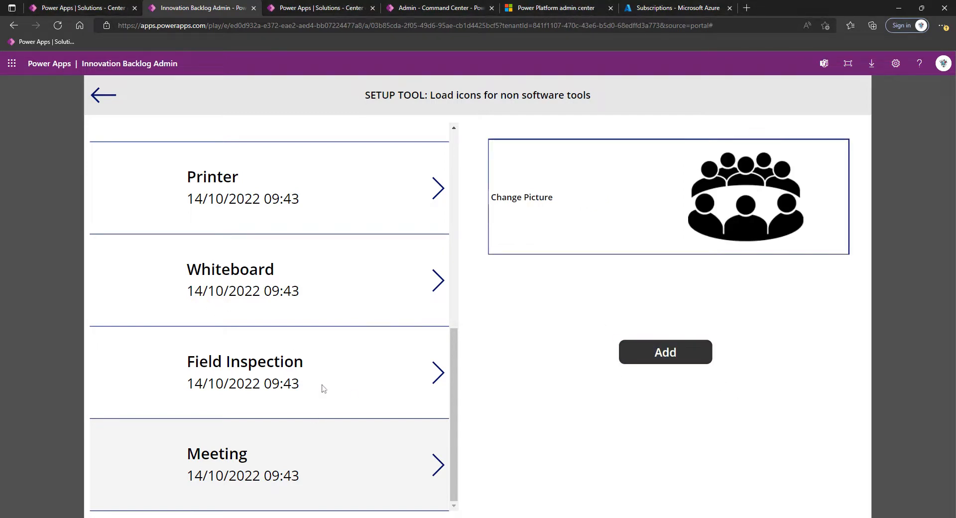
{"action": "left_click", "coordinate": [332, 176]}
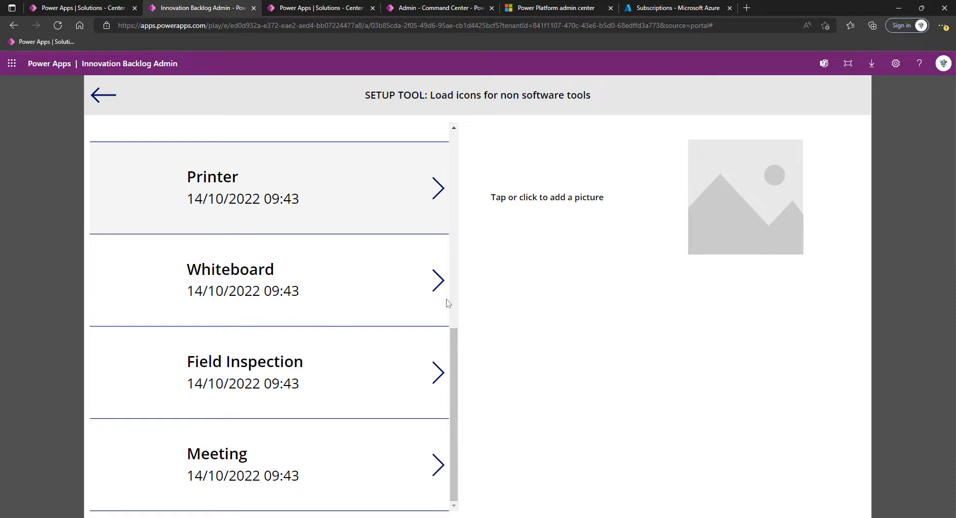
{"action": "left_click", "coordinate": [376, 447]}
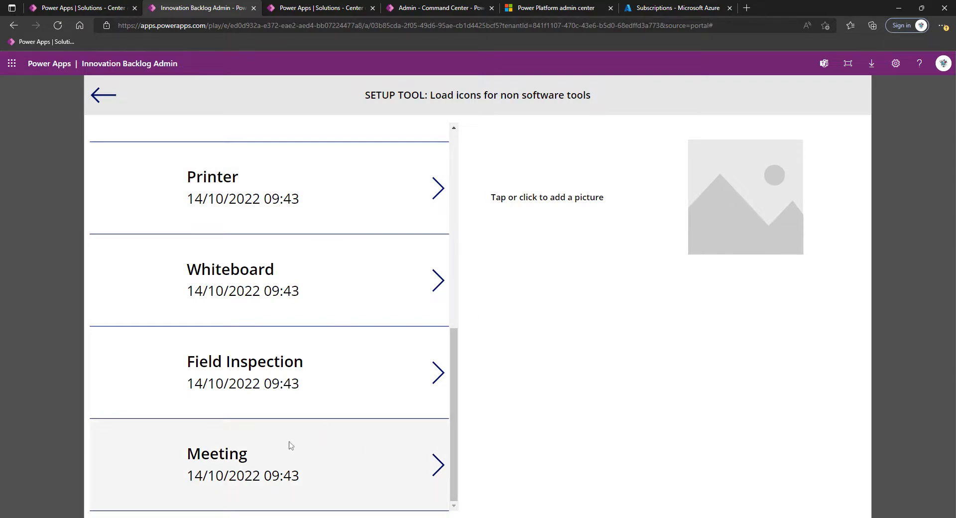
Add the brain picture as the Brain tool's icon, review the tool list and leave the icon setup screen
{"action": "left_click_drag", "start_coordinate": [452, 331], "coordinate": [451, 134]}
{"action": "left_click", "coordinate": [306, 192]}
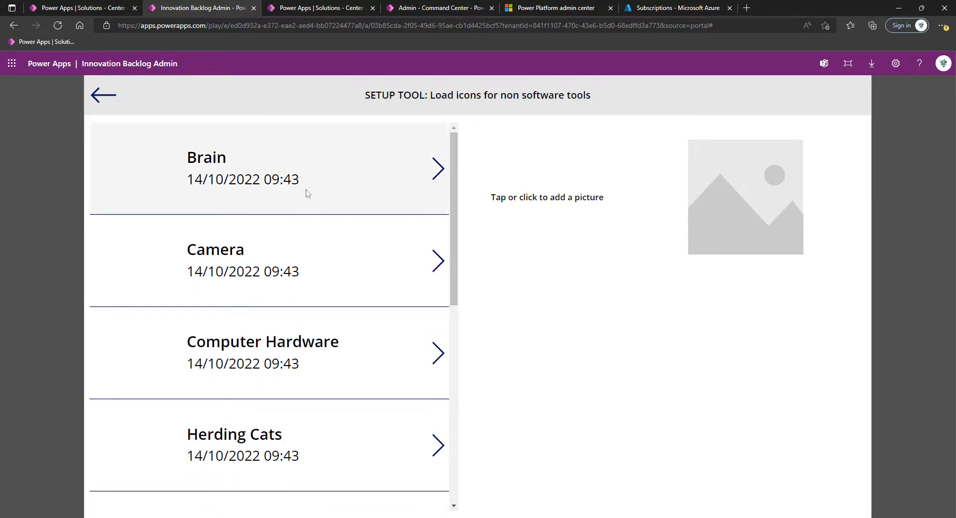
{"action": "left_click", "coordinate": [745, 194]}
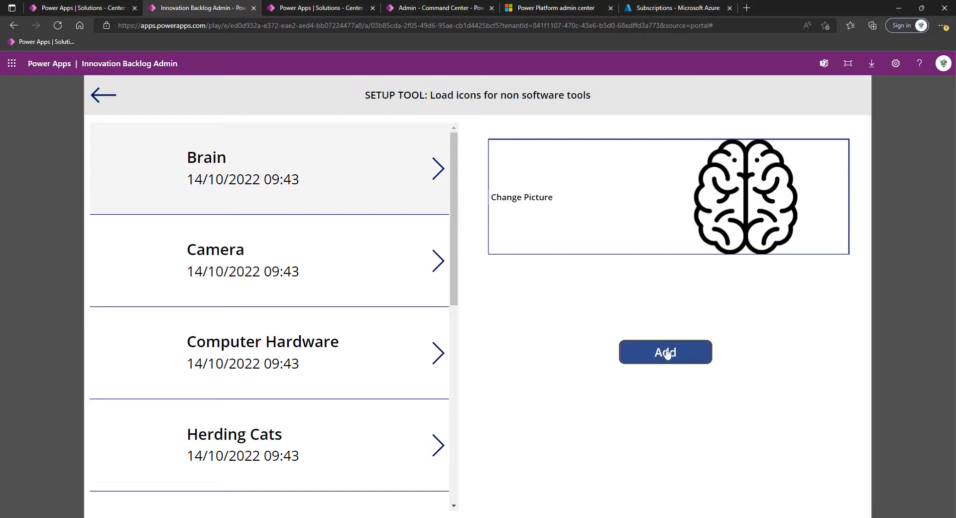
{"action": "left_click", "coordinate": [668, 352]}
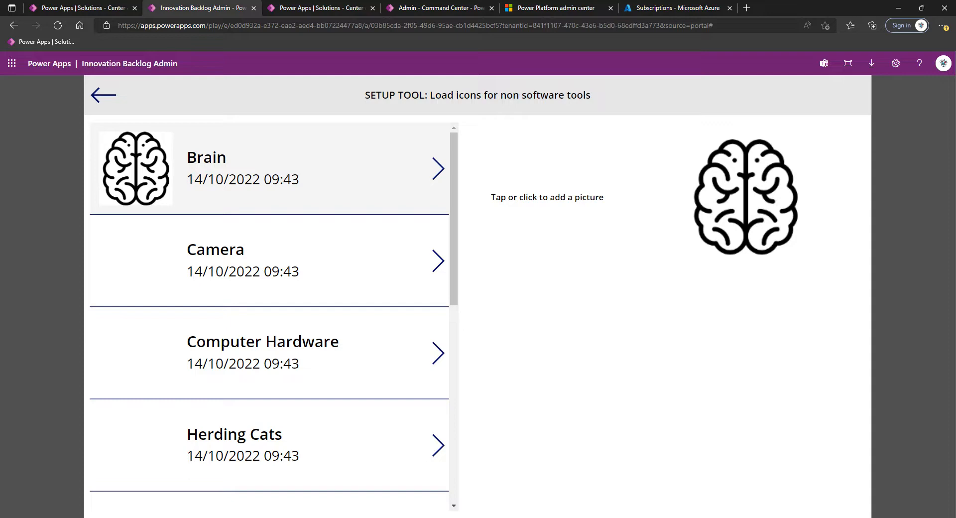
{"action": "scroll", "coordinate": [319, 342], "scroll_direction": "up", "scroll_amount": 10}
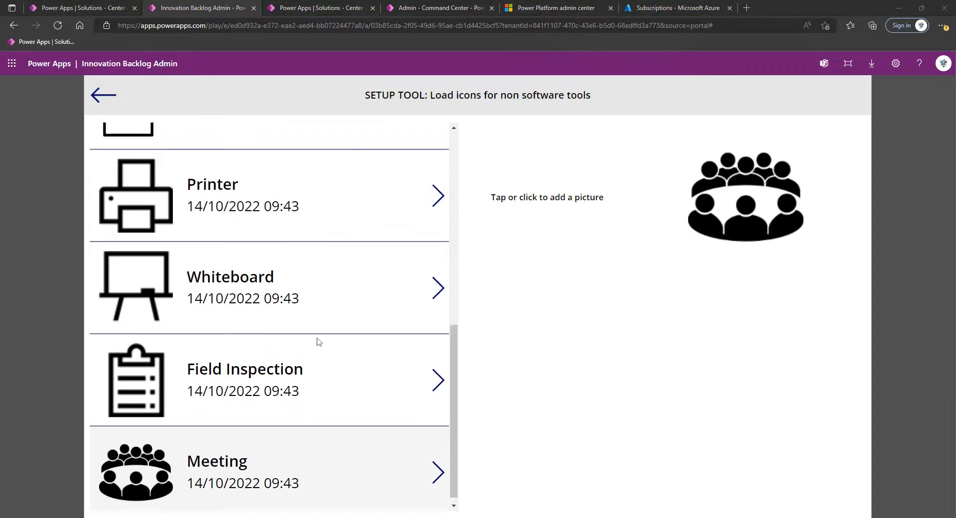
{"action": "left_click", "coordinate": [106, 96]}
In the Center of Excellence - Innovation Backlog solution, share the Innovation Backlog app with Power Platform Makers, without sending an email invitation
{"action": "left_click", "coordinate": [95, 8]}
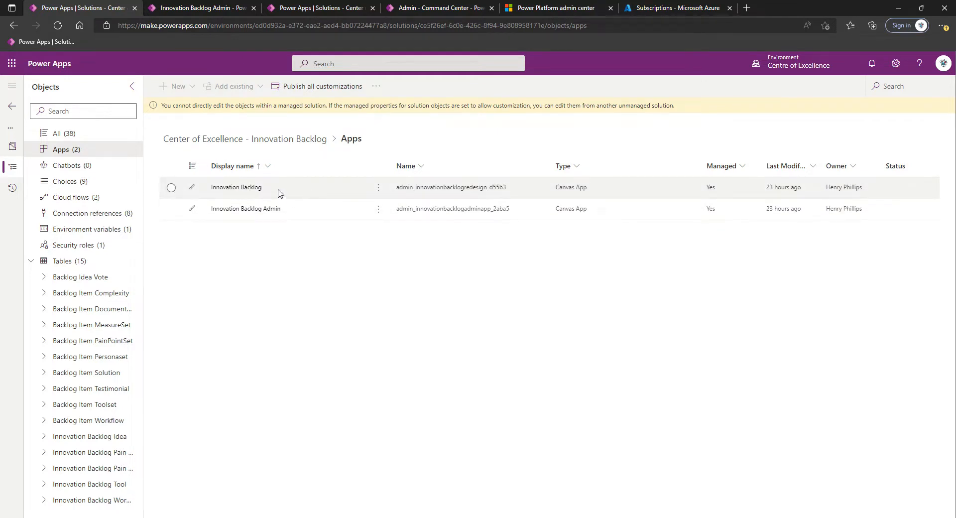
{"action": "left_click", "coordinate": [379, 188]}
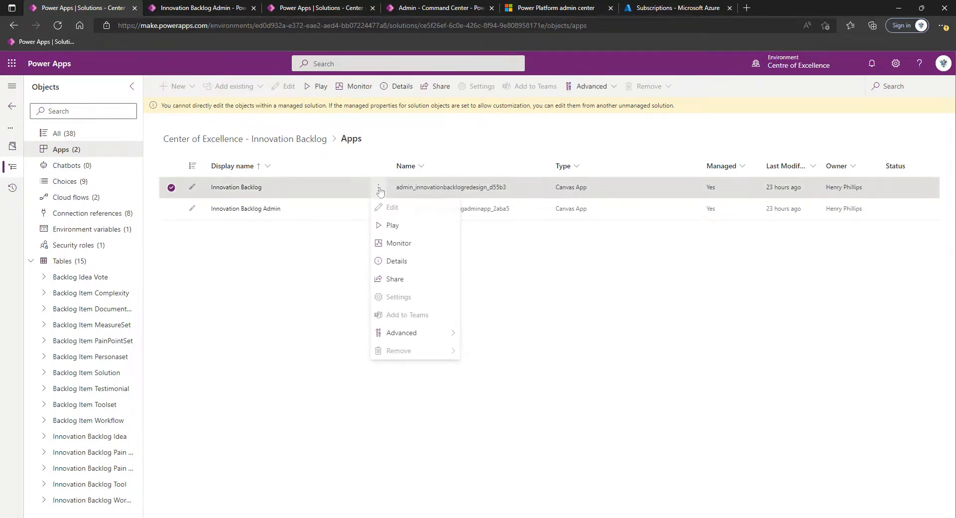
{"action": "left_click", "coordinate": [398, 280]}
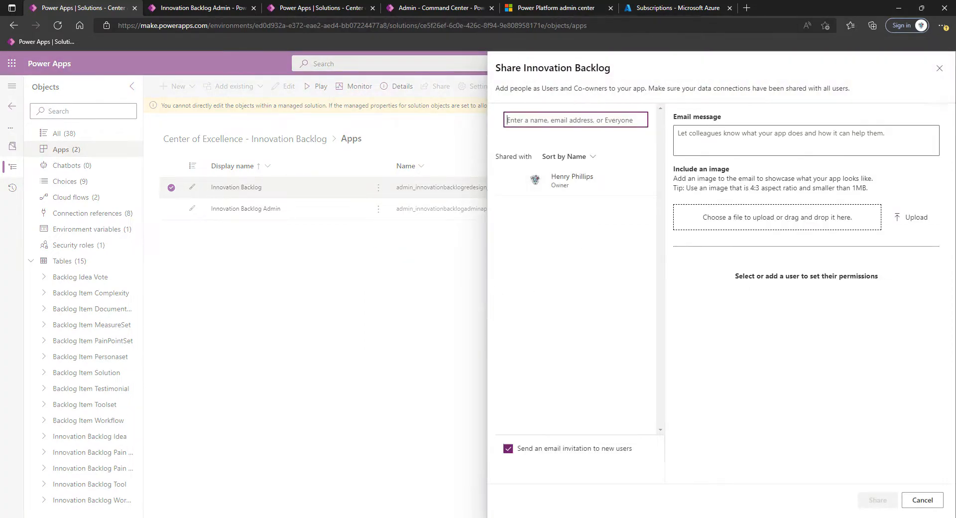
{"action": "type", "text": "power p"}
{"action": "key", "text": "BackSpace"}
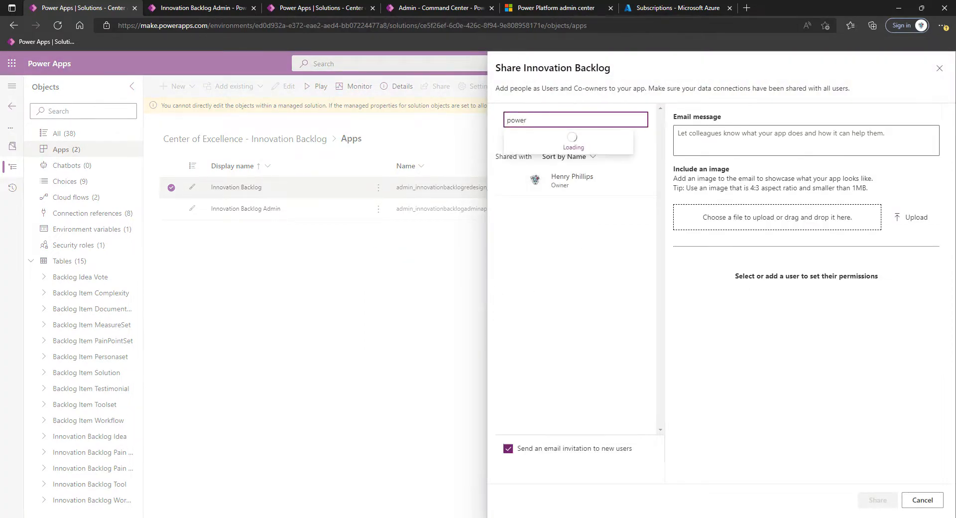
{"action": "type", "text": "platf"}
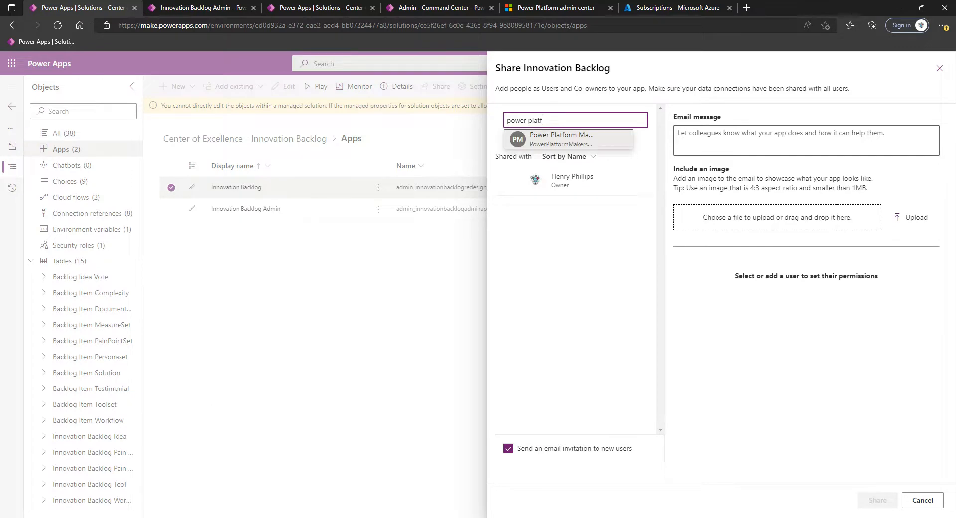
{"action": "left_click", "coordinate": [594, 144]}
{"action": "left_click", "coordinate": [509, 449]}
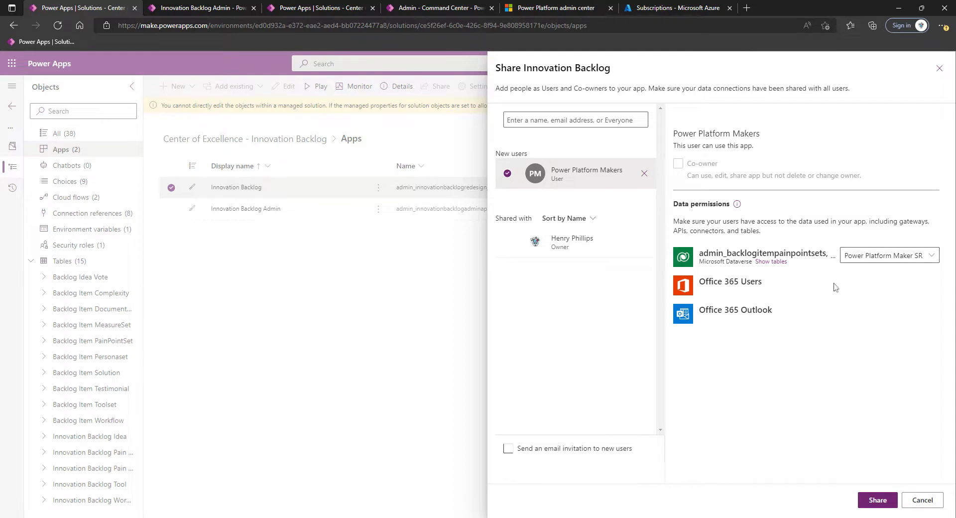
{"action": "left_click", "coordinate": [881, 503]}
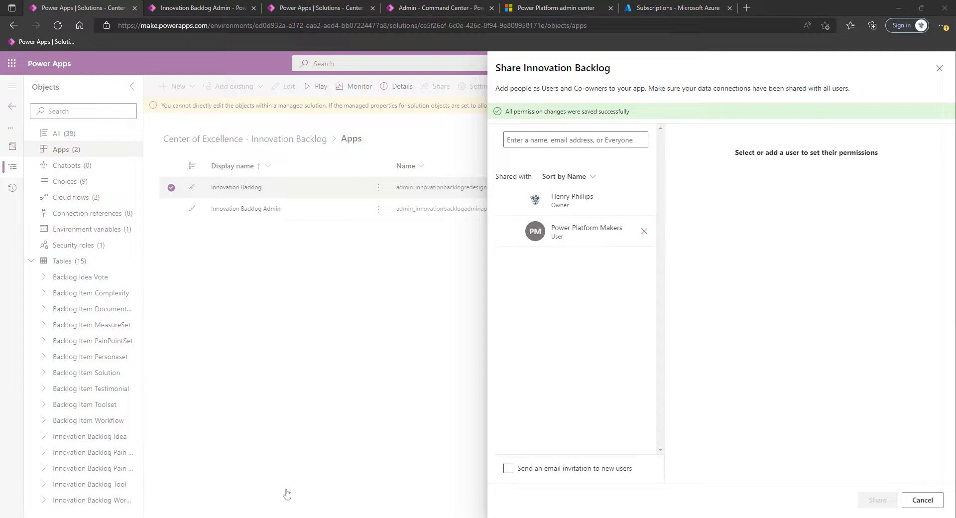
{"action": "left_click", "coordinate": [940, 69]}
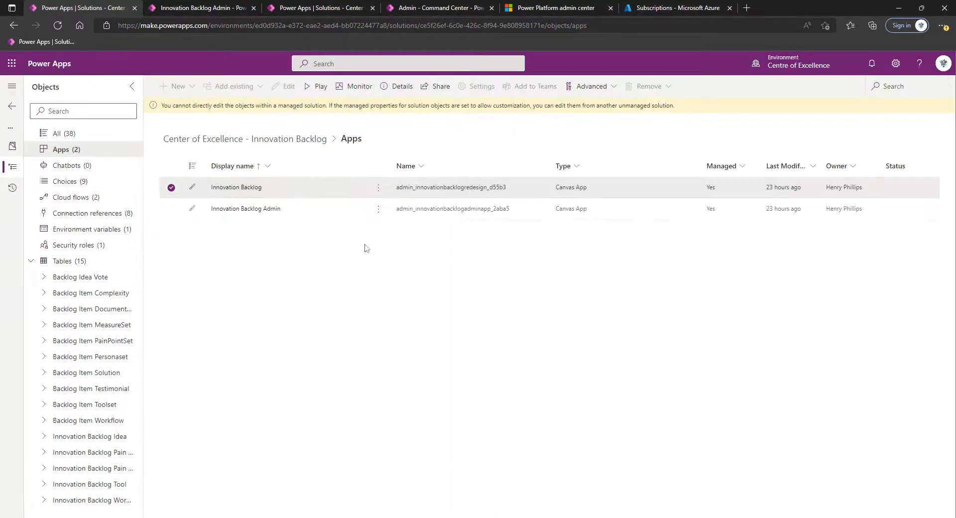